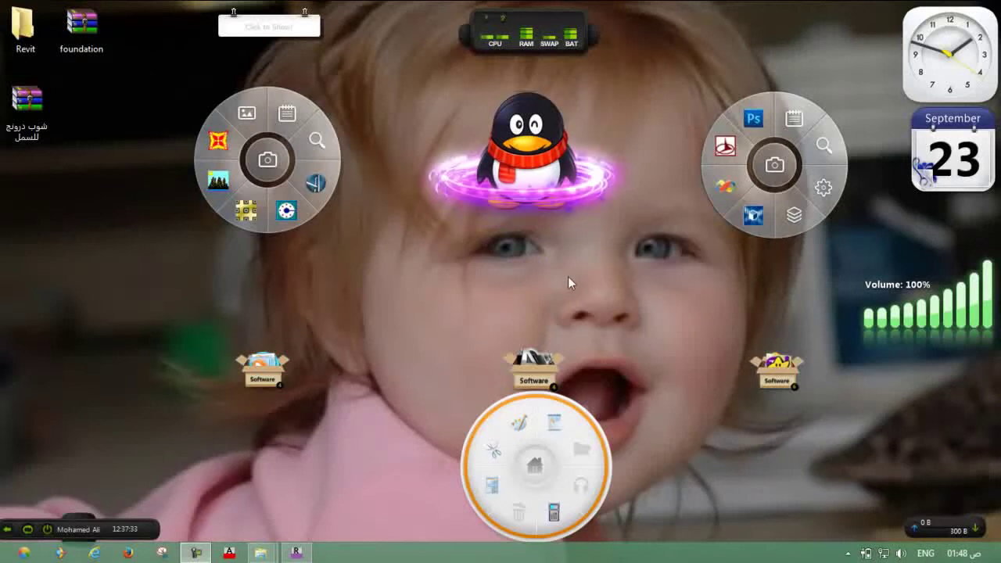
Step: Refresh the Windows desktop twice from its right-click menu
right_click(553, 266)
left_click(585, 309)
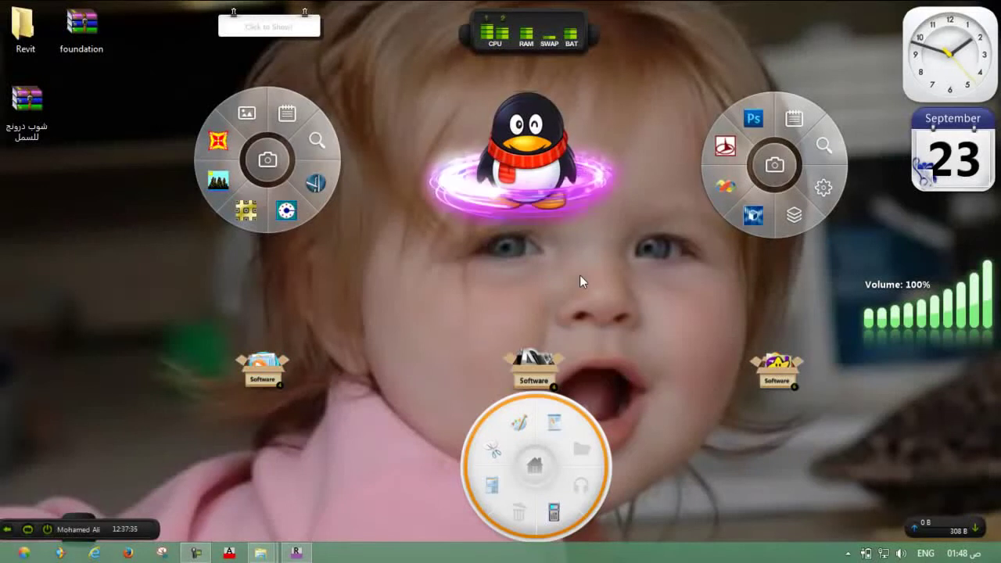
right_click(579, 268)
left_click(603, 311)
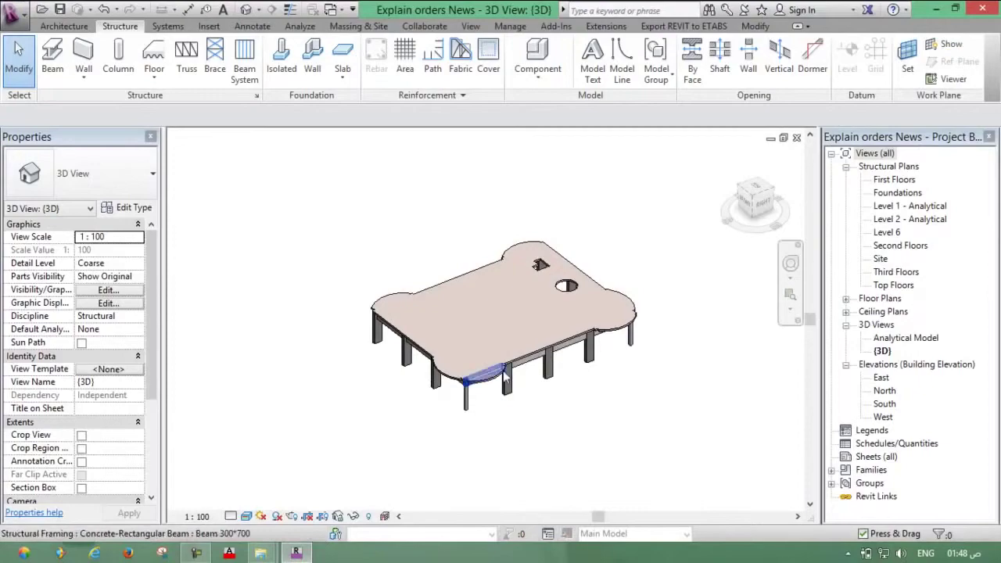
Step: Orbit the 3D model to inspect the curved slab, its openings and supporting columns
scroll(528, 366, "up", 2)
scroll(532, 368, "up", 1)
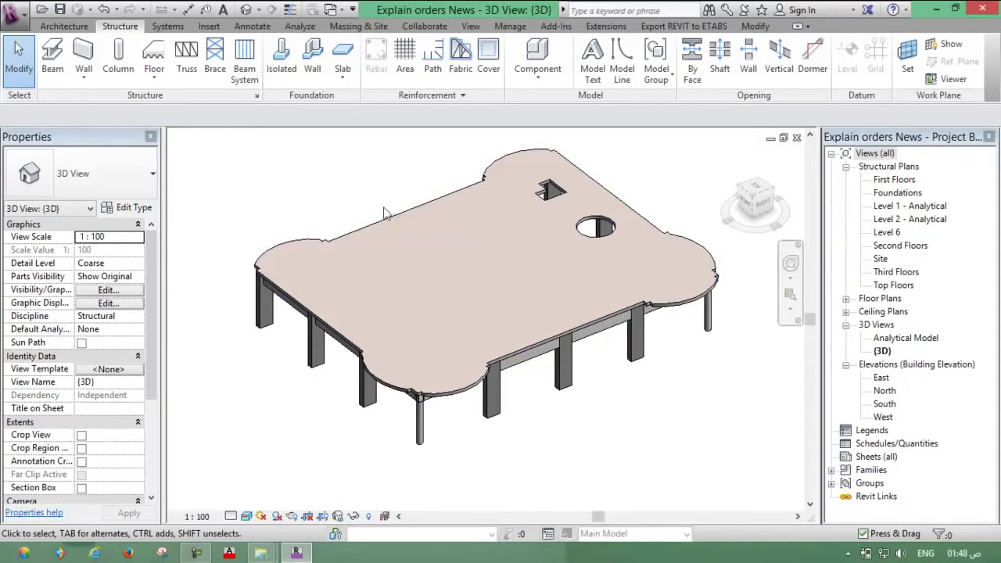
mouse_move(305, 218)
middle_mouse_down("shift")
mouse_move(376, 232)
mouse_move(364, 222)
middle_mouse_up("shift")
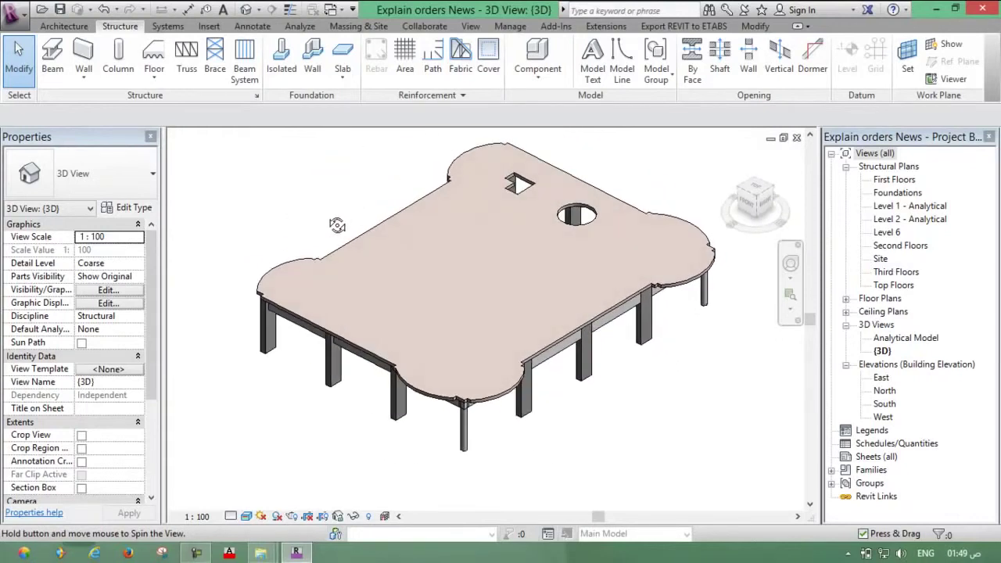
middle_click_drag(363, 222, 335, 226, "shift")
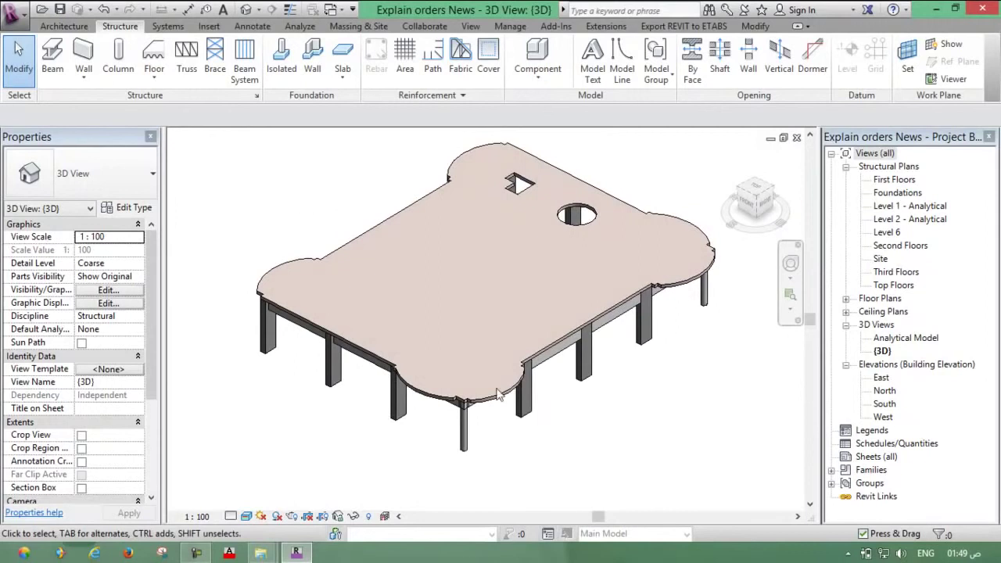
Step: Open the Level 6 plan and zoom in on the C1 300*700 column at grid 3
double_click(888, 233)
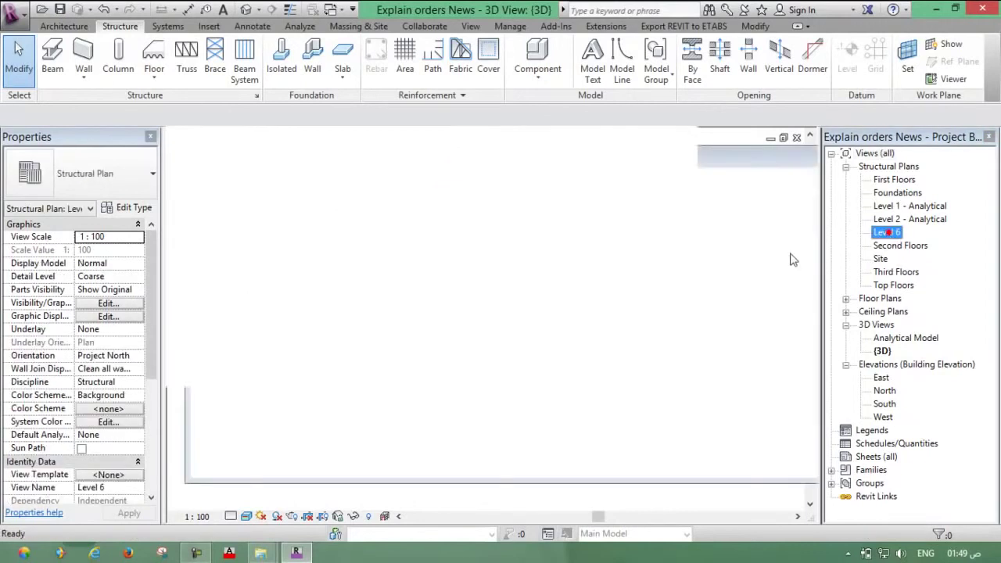
scroll(511, 289, "up", 5)
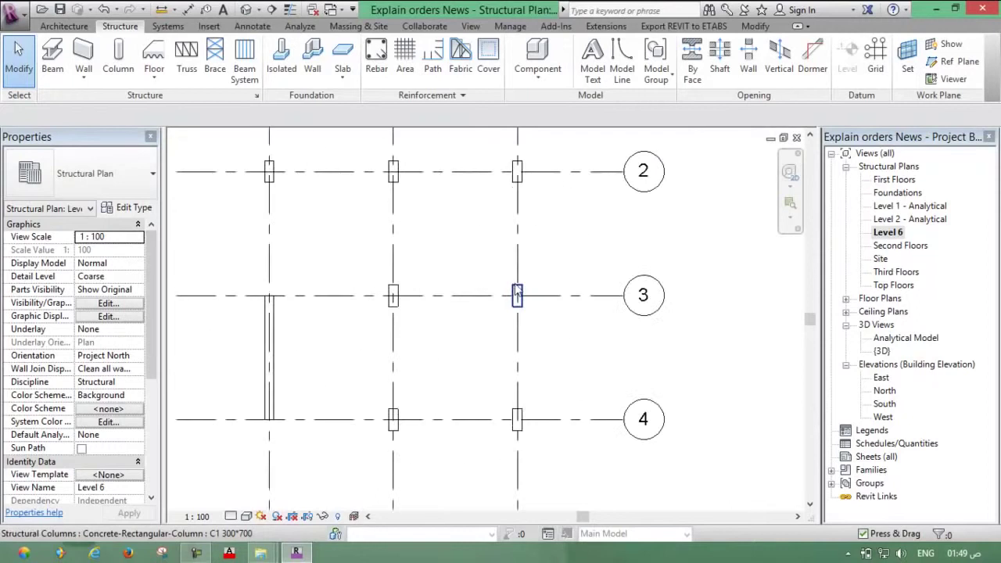
scroll(500, 298, "up", 3)
middle_click_drag(438, 304, 453, 284)
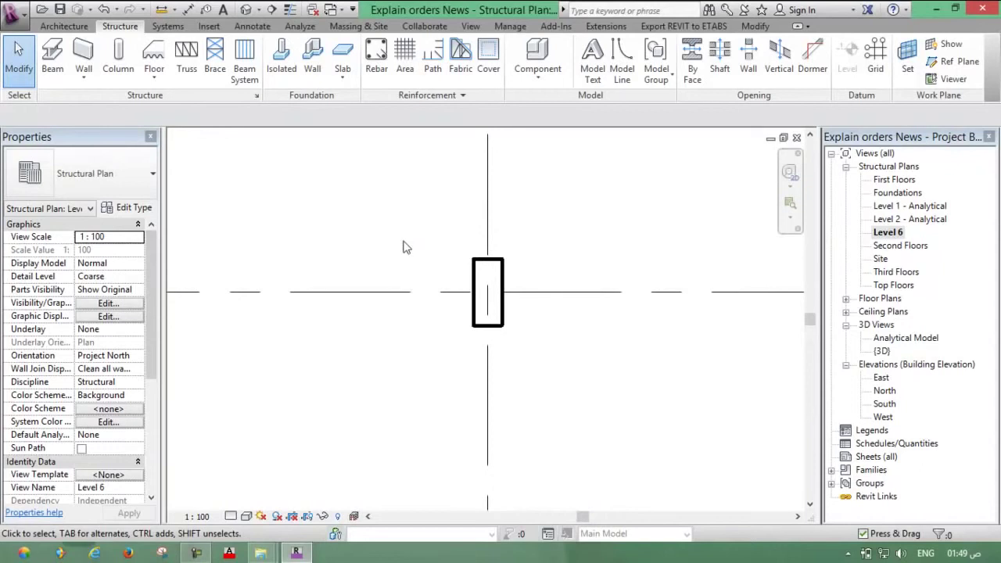
left_click(608, 27)
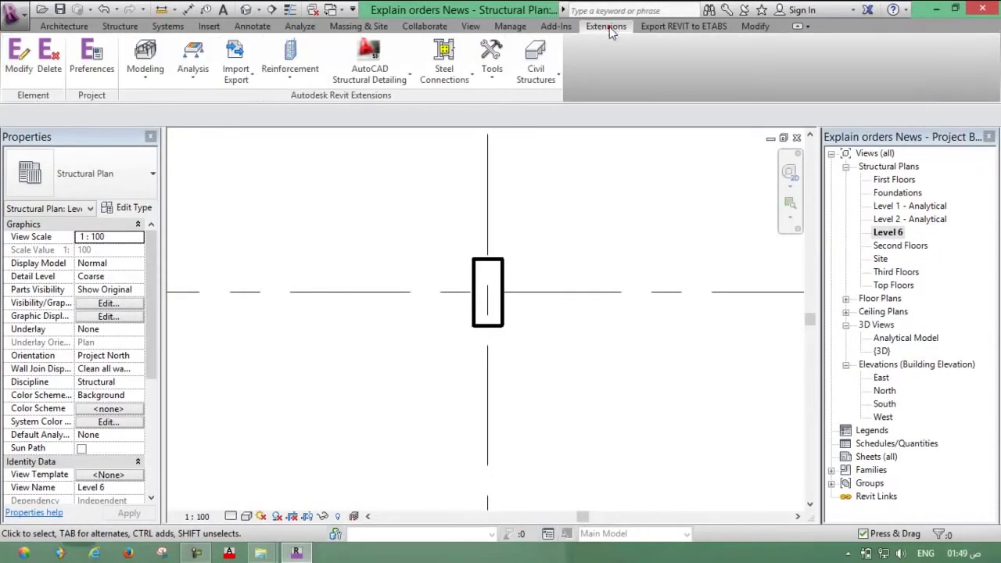
Step: Browse the Extensions column reinforcement options, then return to the Structure tools
left_click(290, 82)
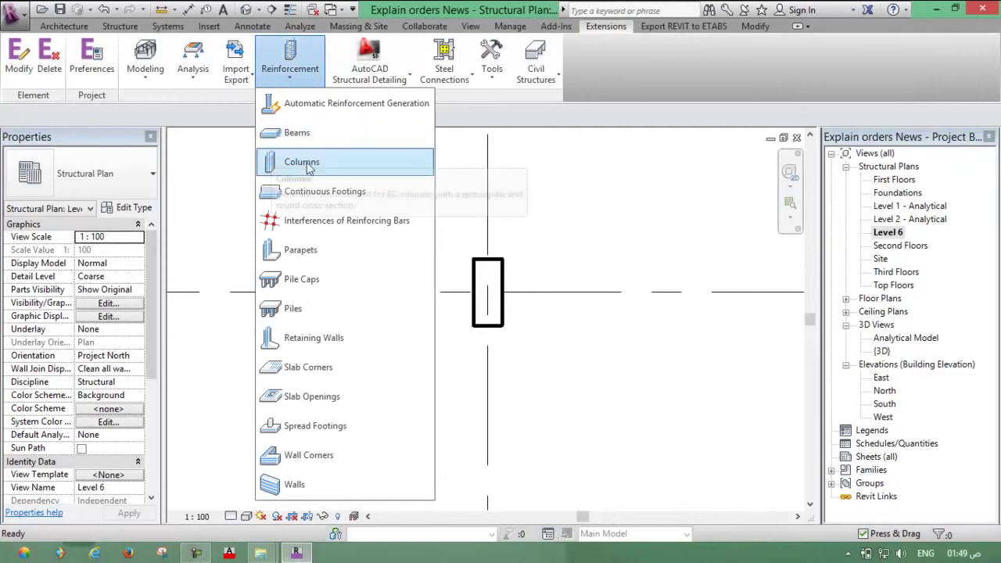
left_click(604, 110)
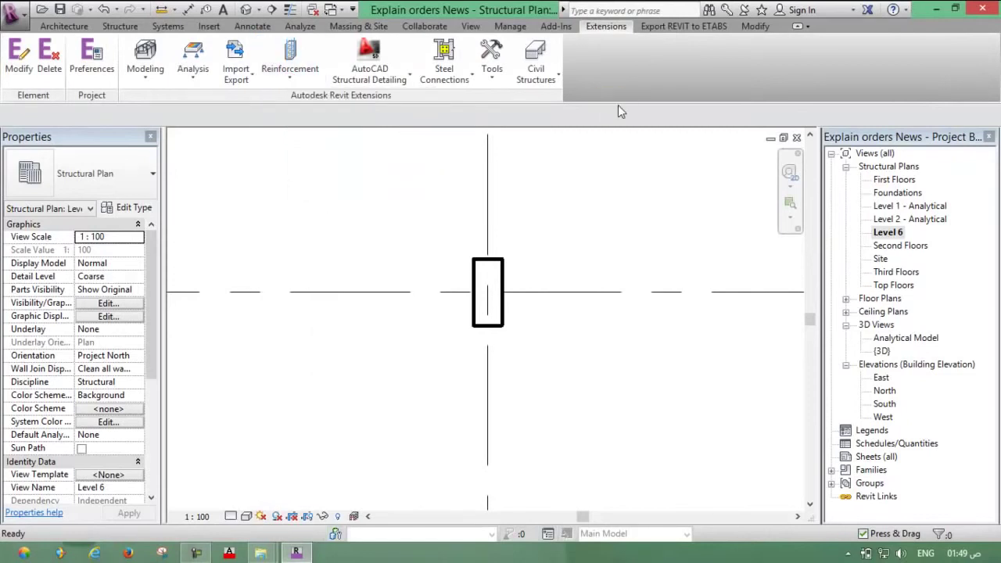
left_click(131, 27)
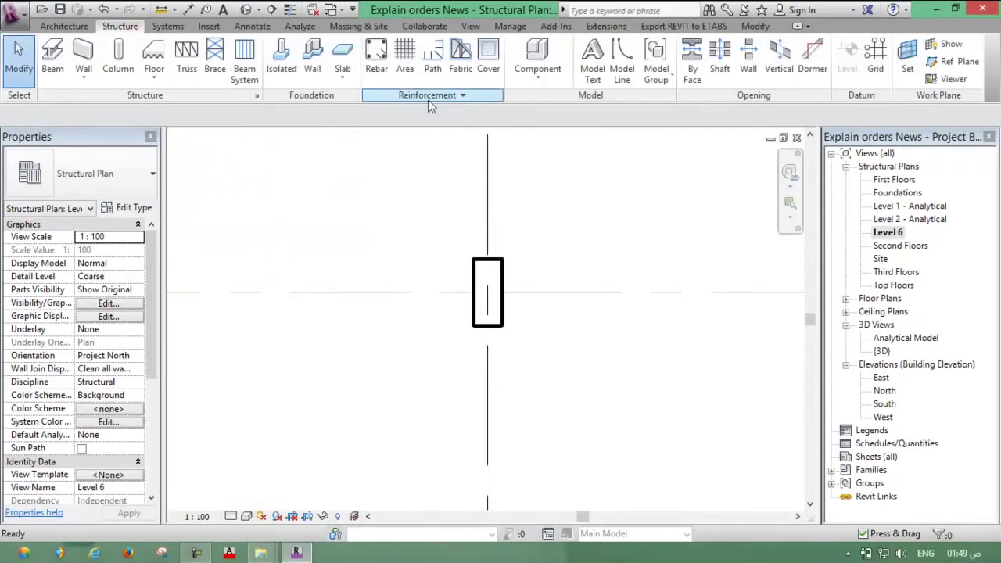
Step: Start Rebar placement on the Current Work Plane and scroll the shape browser to M_T1
left_click(376, 61)
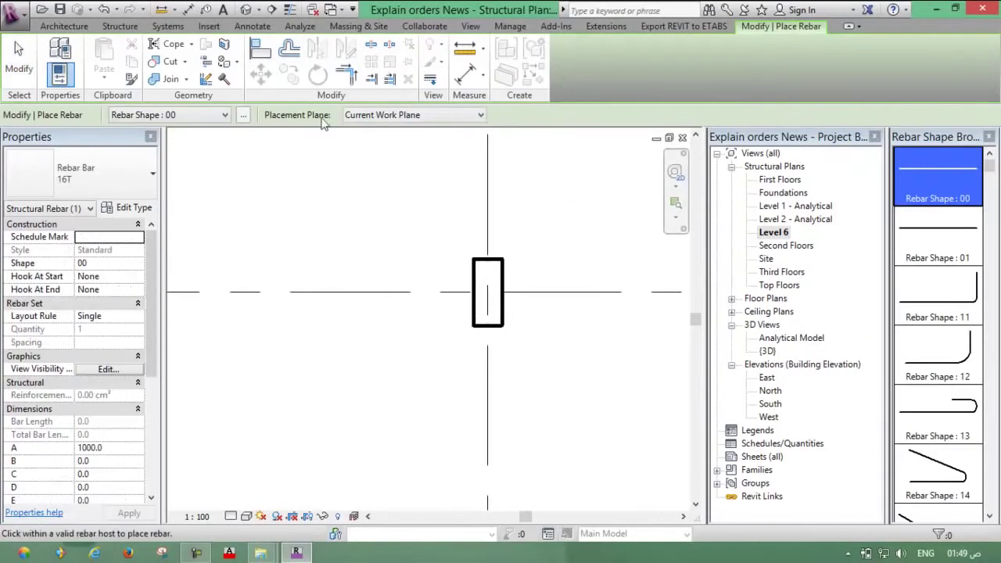
left_click(431, 118)
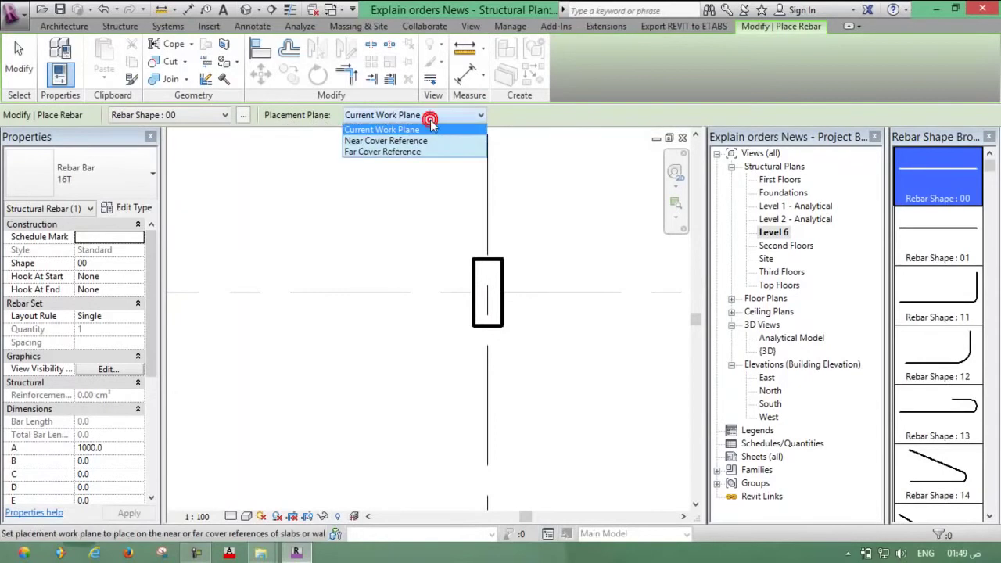
left_click(432, 117)
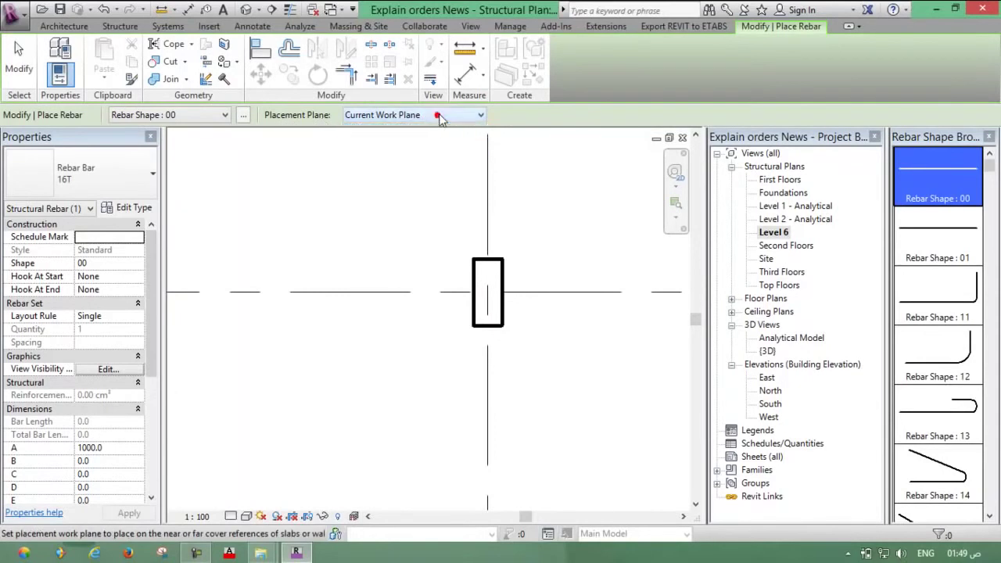
left_click(849, 27)
left_click(848, 28)
left_click(848, 28)
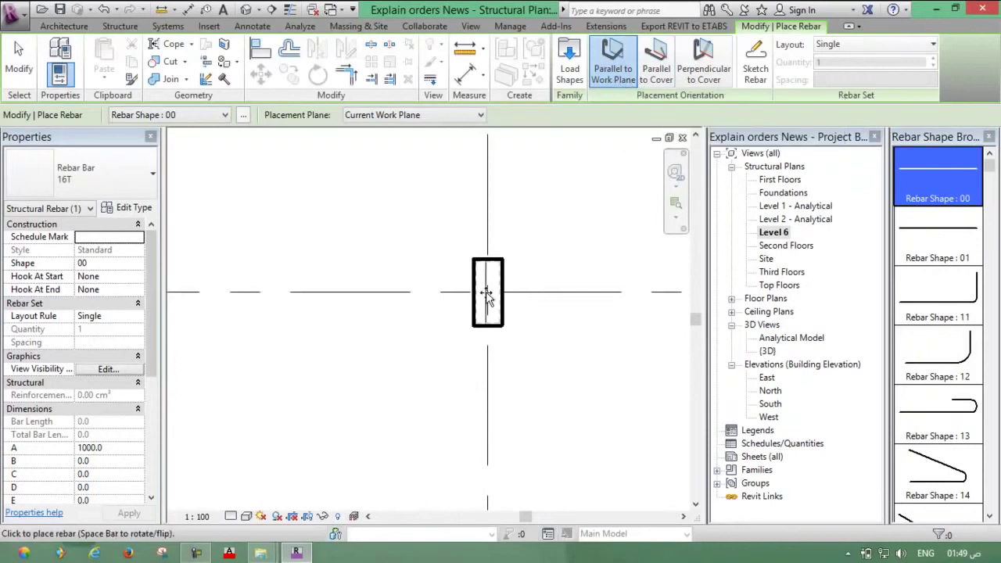
scroll(482, 297, "up", 4)
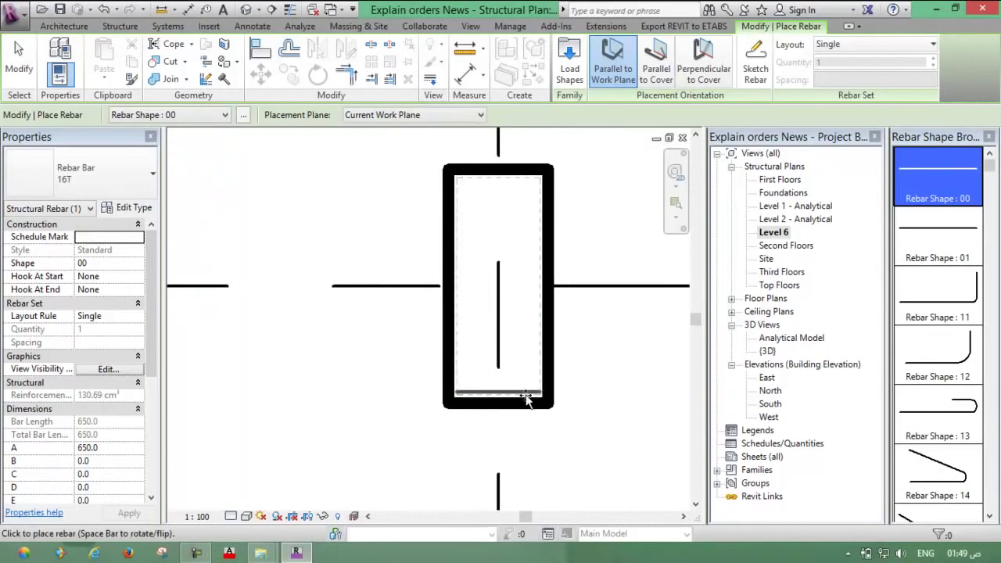
left_click_drag(991, 170, 979, 425)
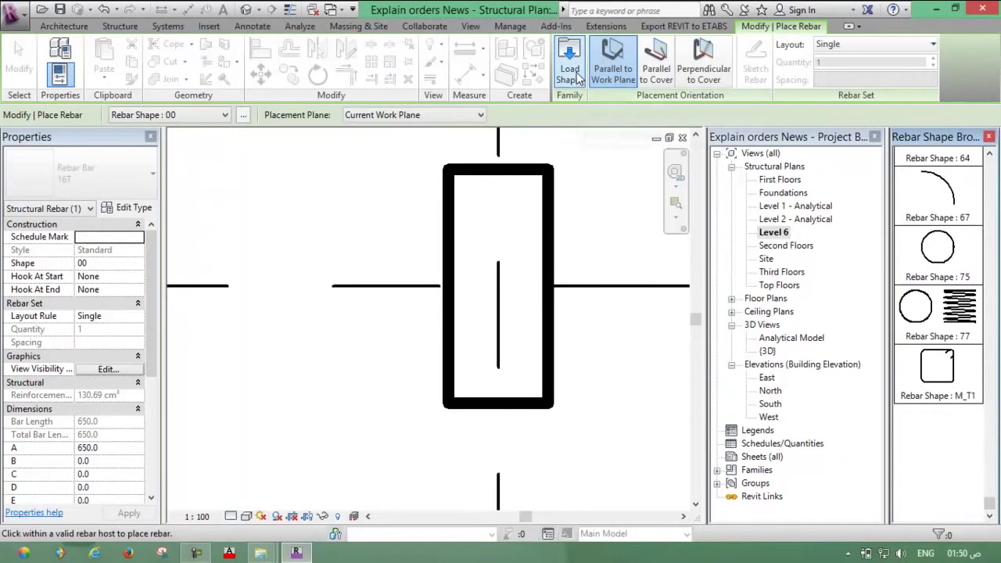
Step: Choose the M_T1 closed tie shape, flip its hooks, and set the bar type to 8R
left_click(946, 383)
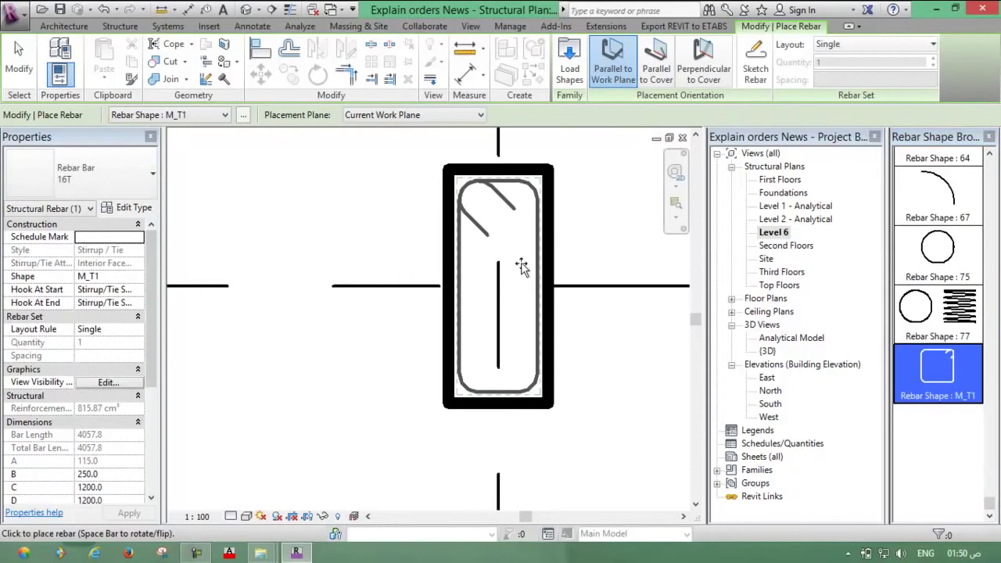
key("space")
key("space")
key("space")
key("space")
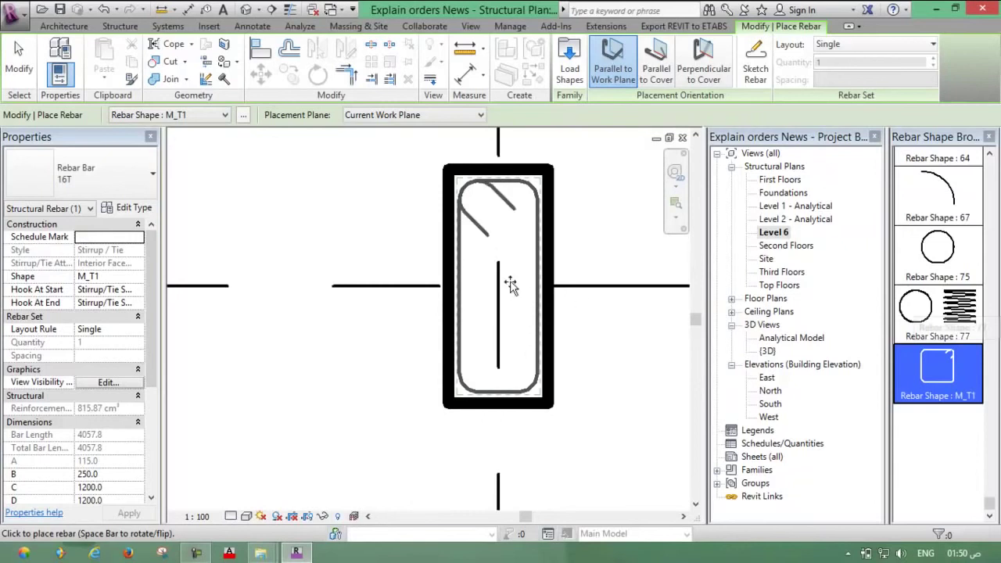
left_click(151, 182)
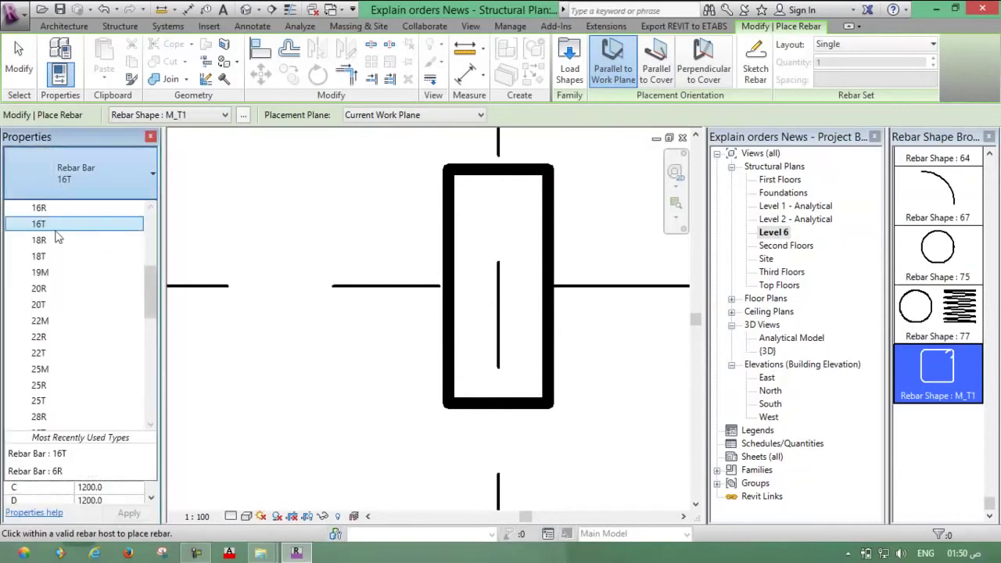
scroll(57, 237, "up", 2)
scroll(57, 237, "up", 2)
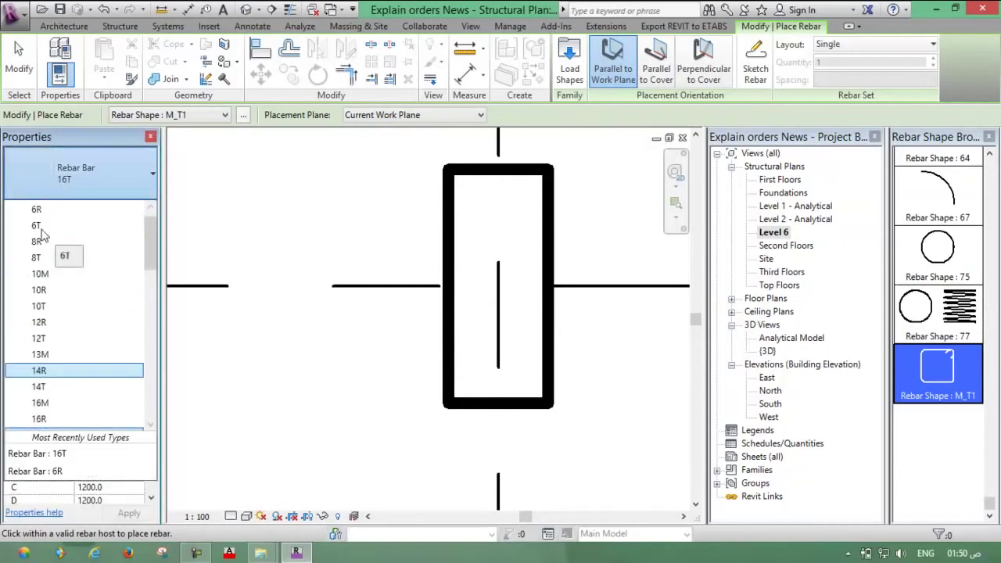
left_click(40, 241)
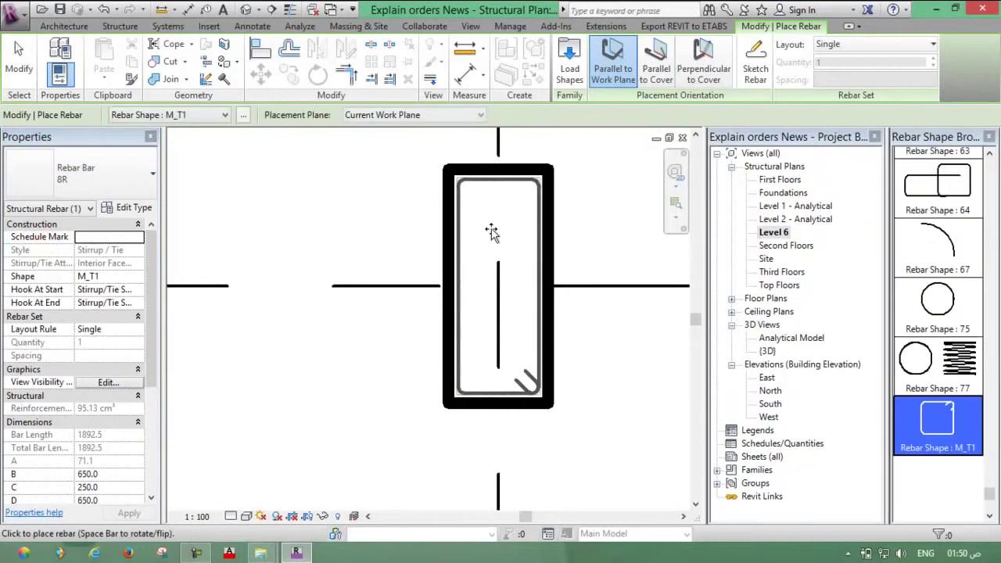
Step: Rotate the 8R M_T1 tie's hook to the top-left corner and place it in the column
key("space")
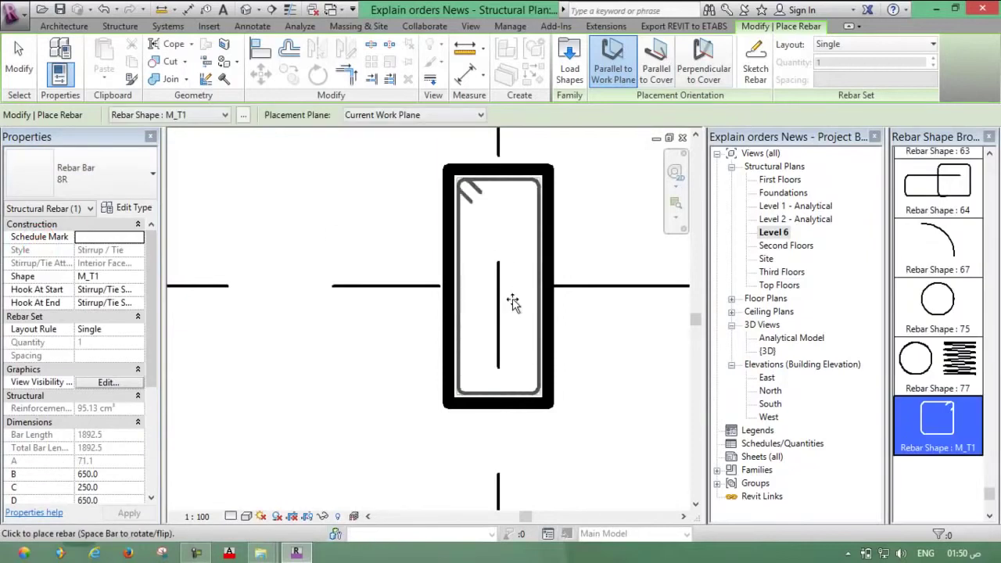
key("space")
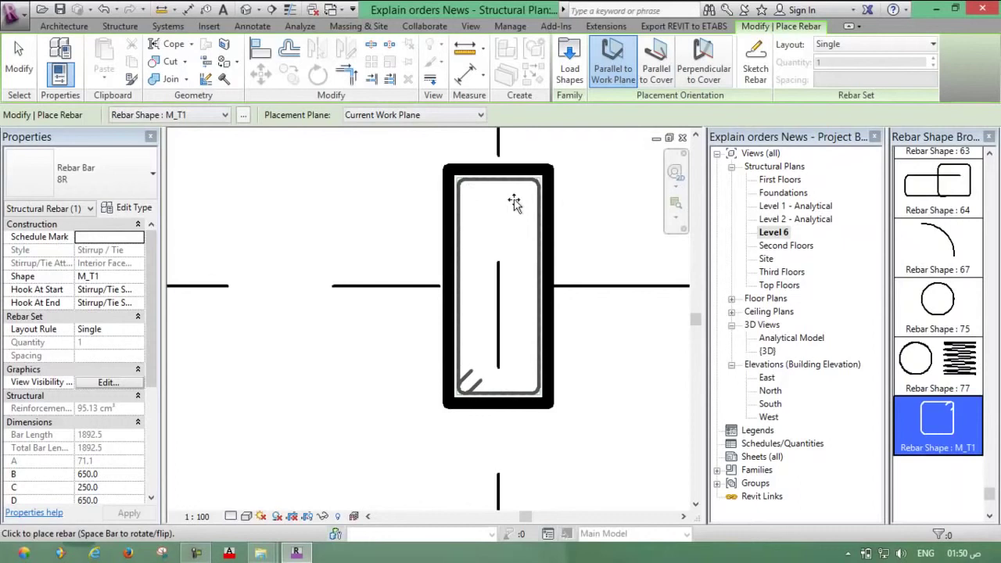
key("space")
key("space")
key("space")
key("space")
key("space")
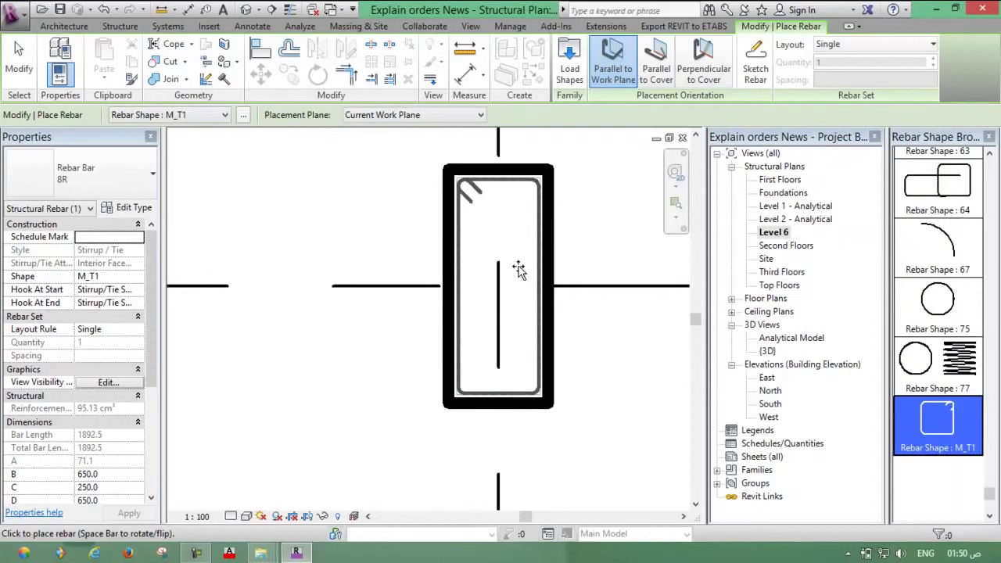
key("space")
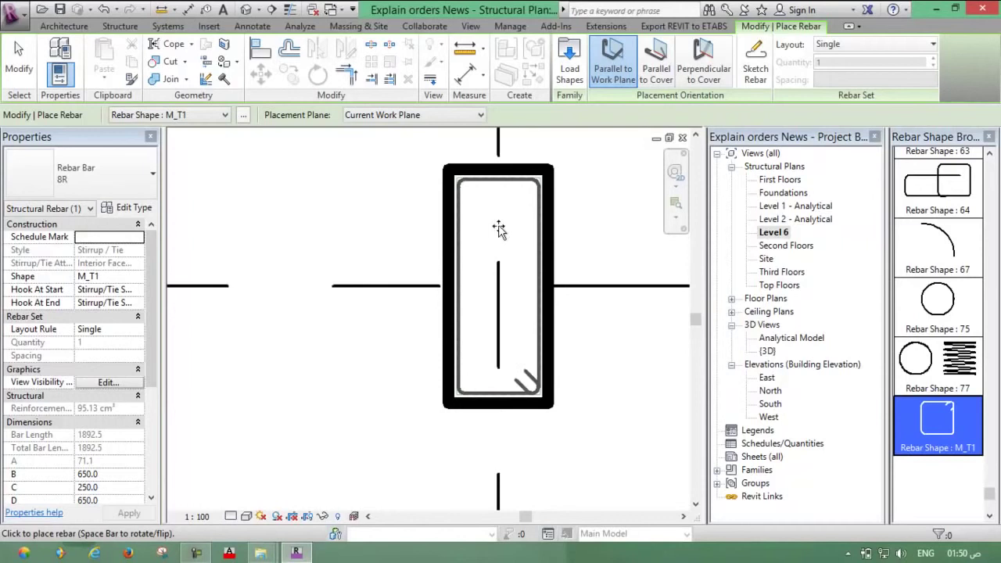
key("space")
key("space")
left_click(500, 225)
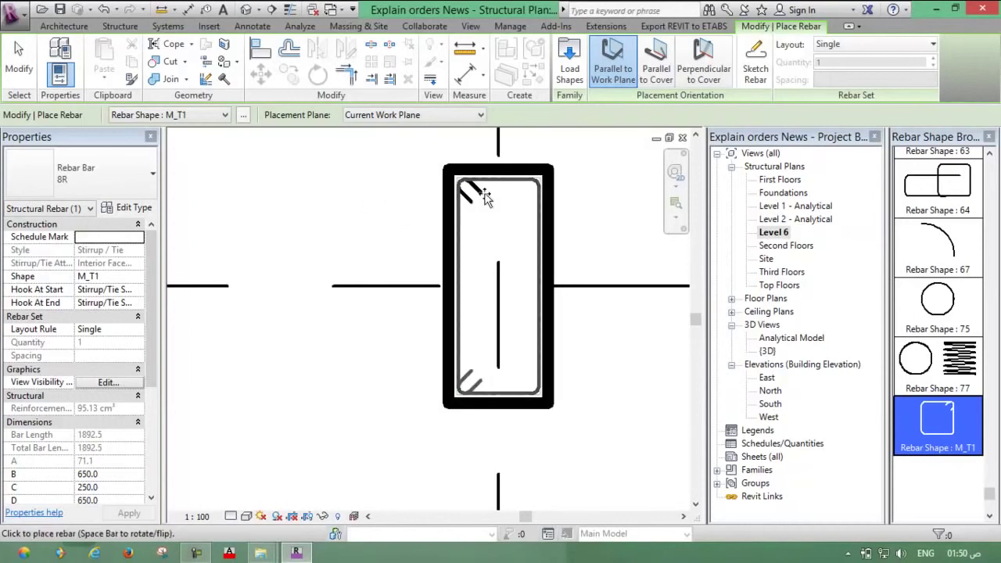
scroll(486, 193, "up", 2)
scroll(431, 267, "down", 1)
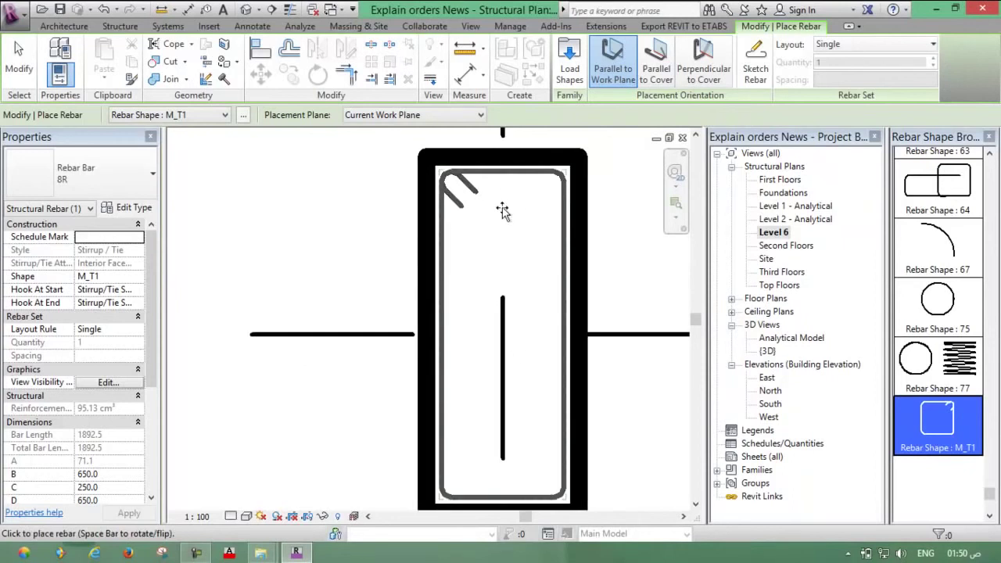
scroll(538, 273, "down", 1)
left_click(539, 215)
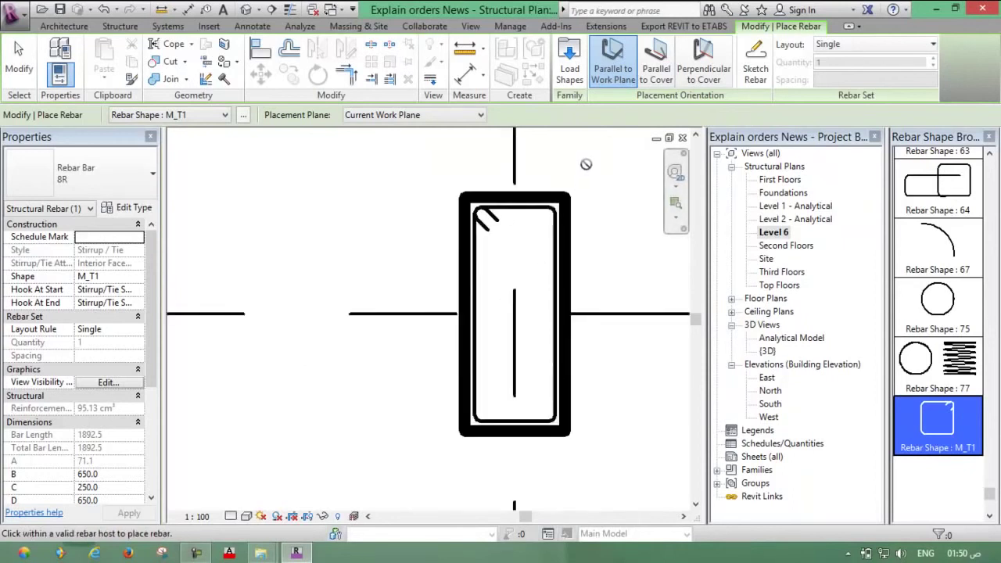
Step: Set placement to Perpendicular to Cover and select the straight rebar shape 00
left_click(708, 78)
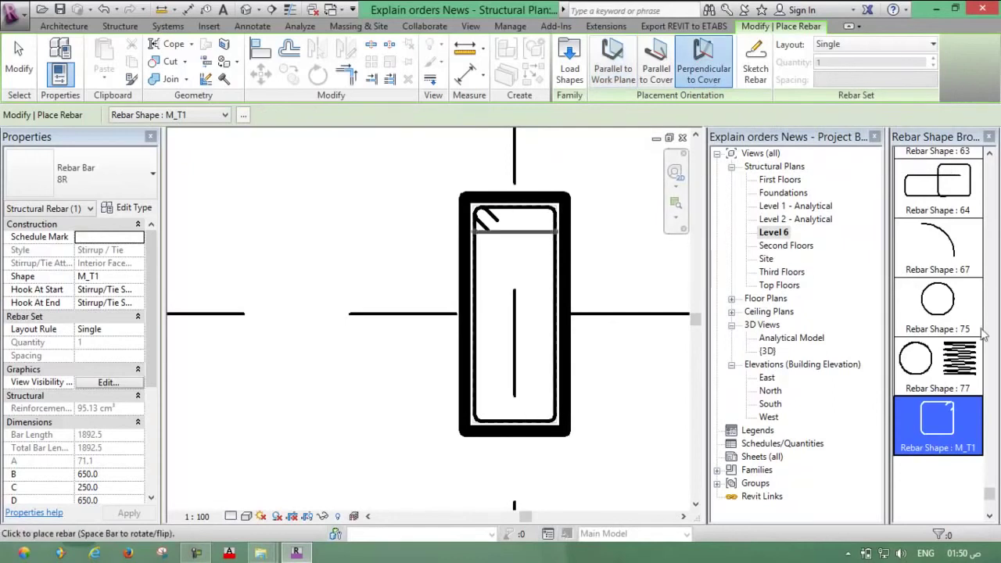
left_click_drag(990, 493, 990, 160)
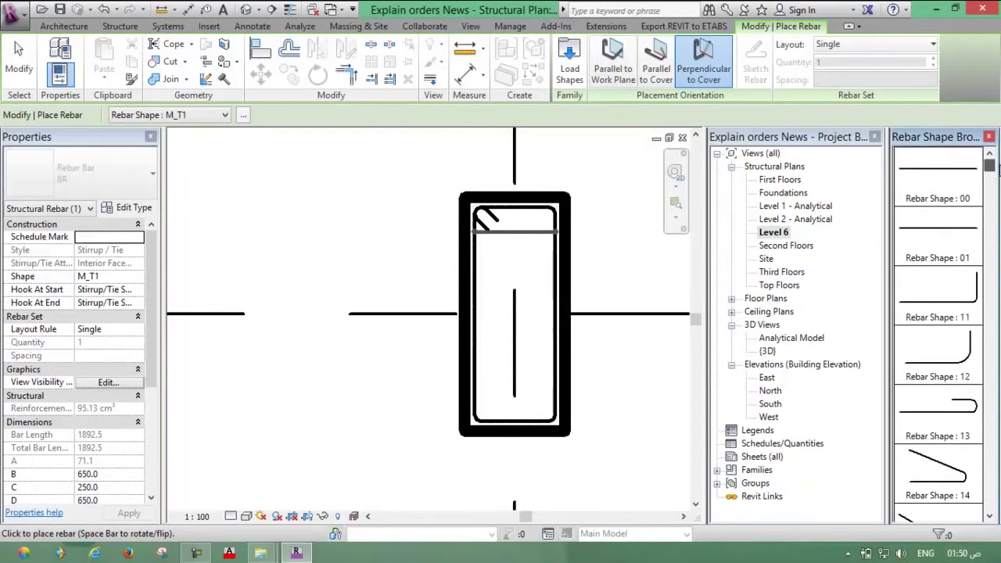
left_click(927, 172)
scroll(540, 226, "up", 2)
scroll(543, 224, "up", 2)
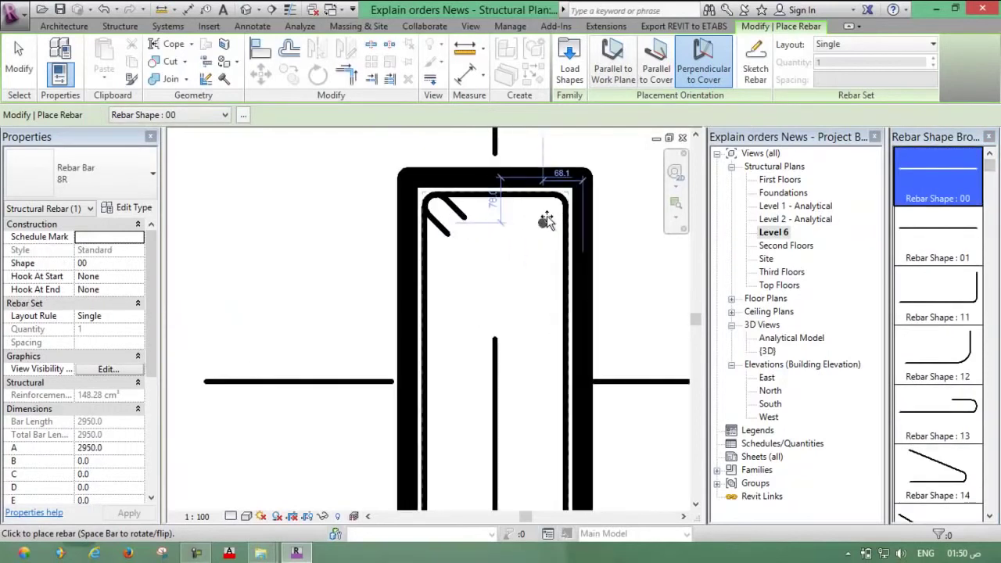
scroll(546, 219, "up", 2)
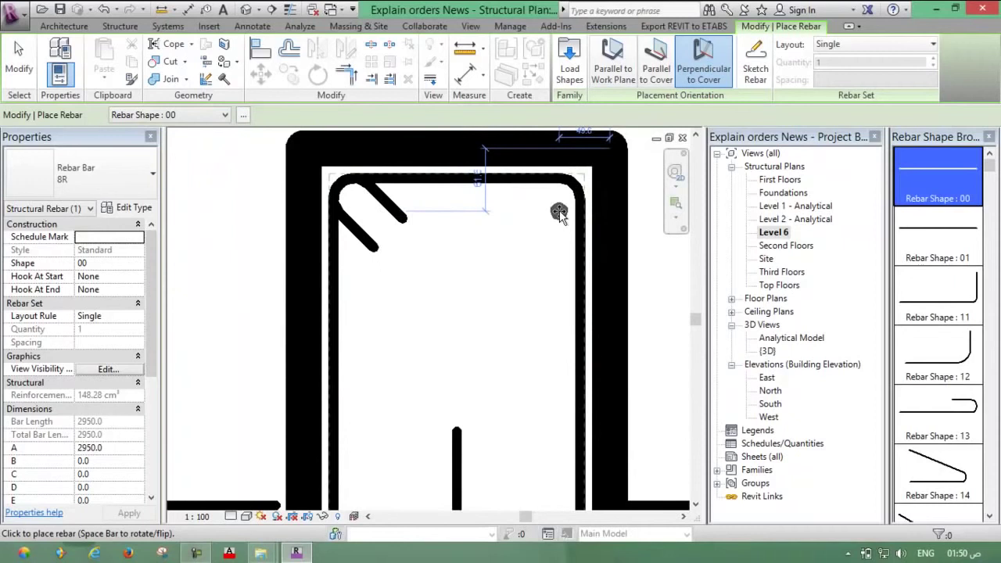
Step: Set the bar type to 16T and place vertical bars in the tie's two top corners
left_click(146, 187)
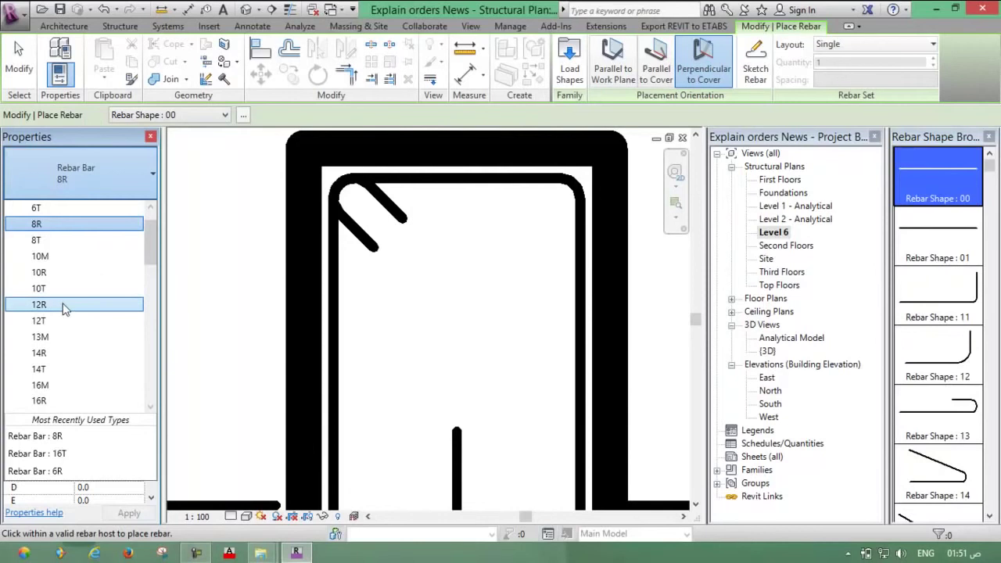
scroll(65, 309, "down", 2)
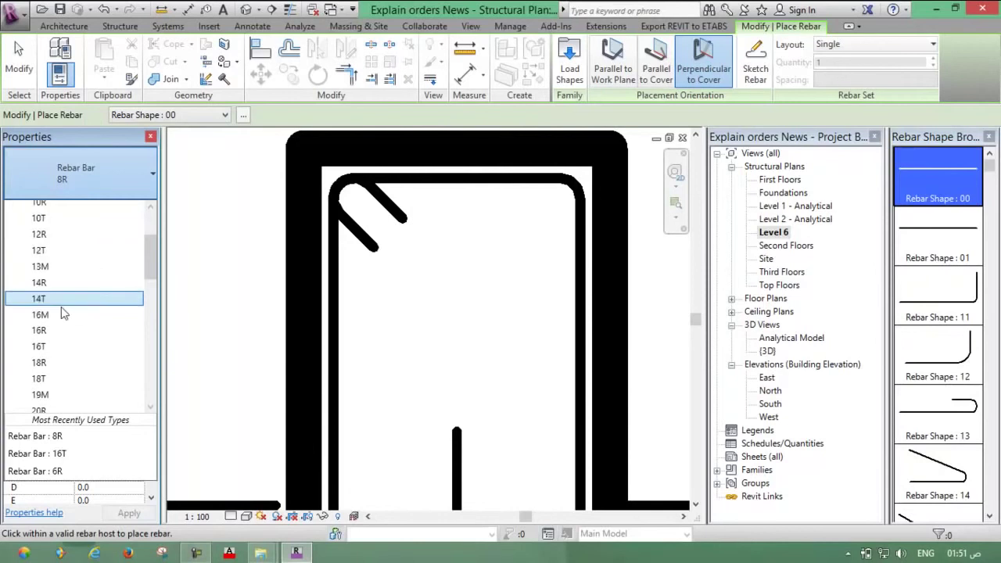
left_click(68, 346)
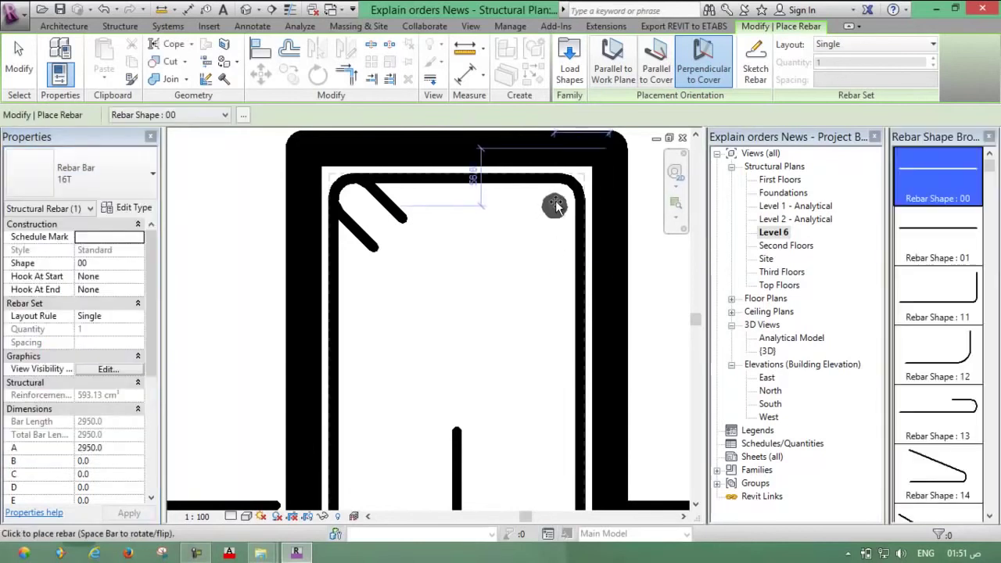
left_click(555, 200)
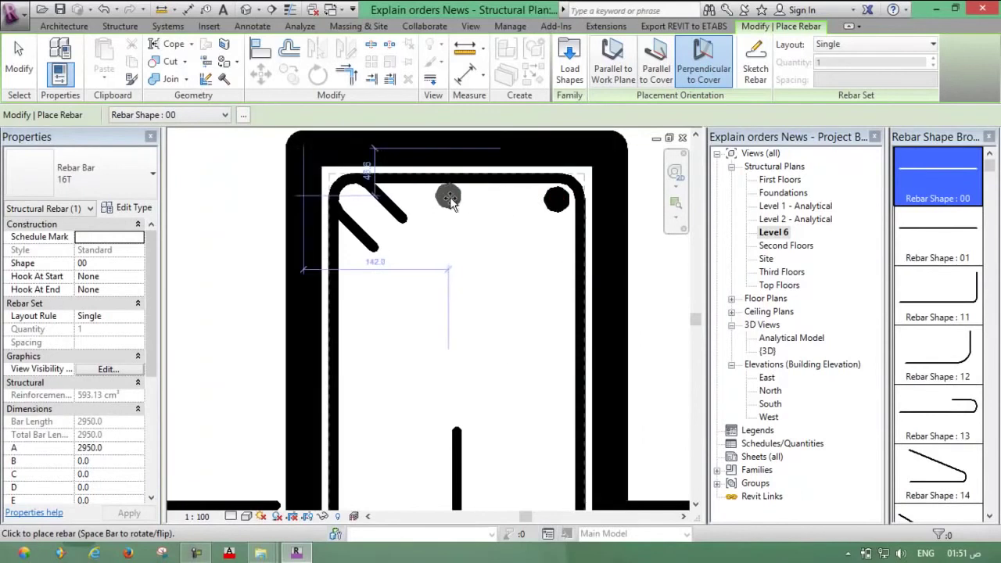
left_click(351, 201)
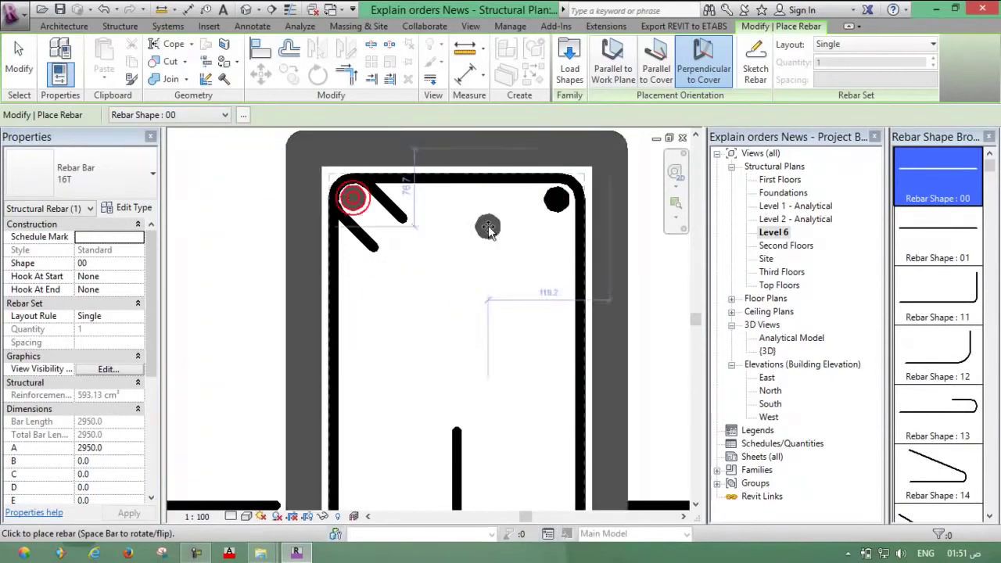
Step: Place 16T bars midway along both long sides of the tie and finish placing
scroll(495, 257, "down", 4)
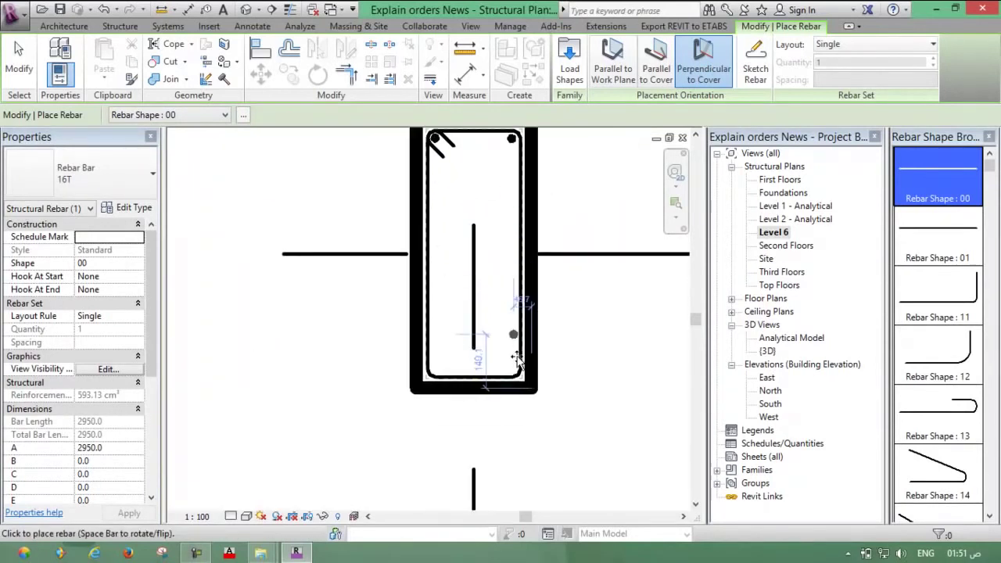
middle_click_drag(514, 230, 509, 290)
scroll(509, 255, "up", 1)
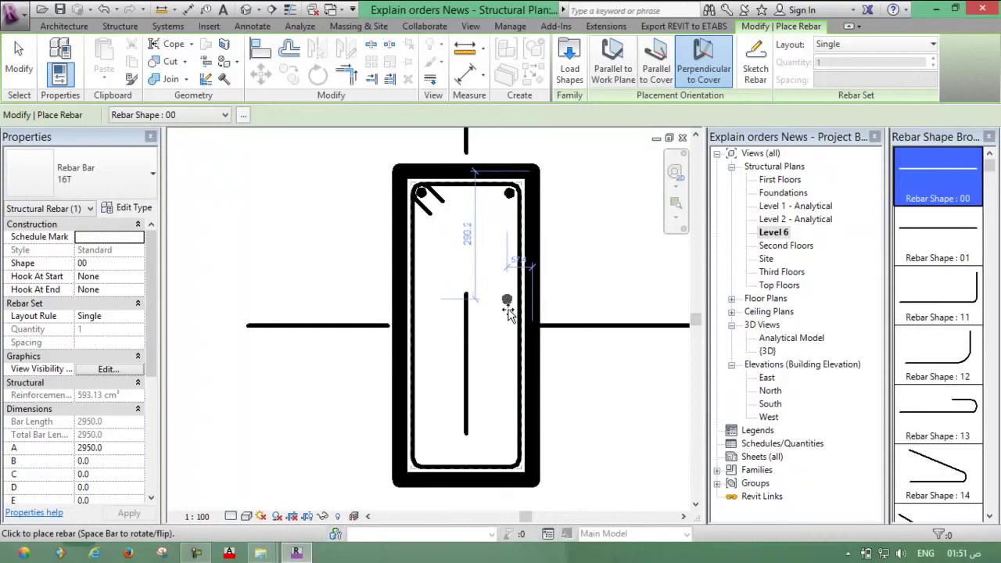
left_click(508, 302)
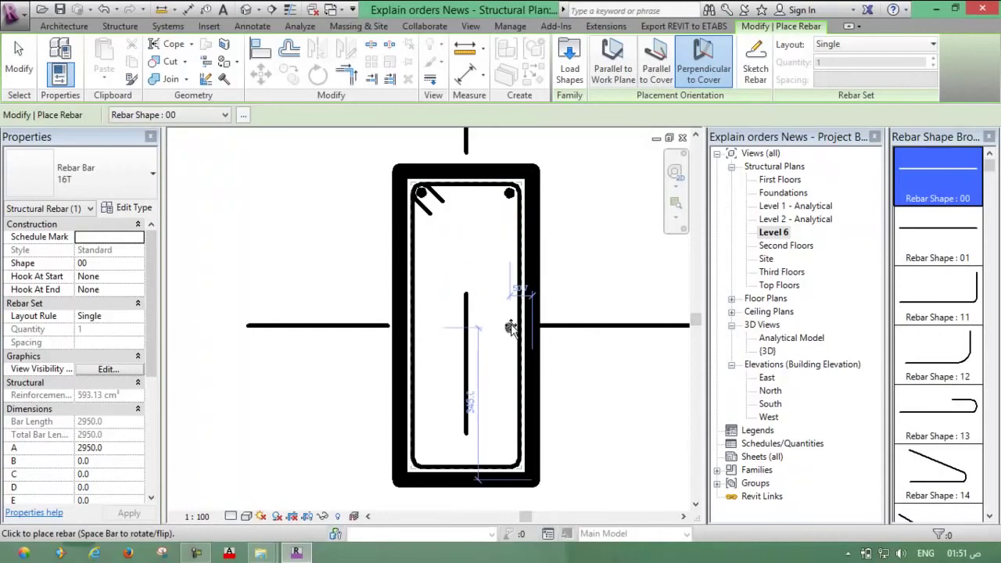
left_click(503, 323)
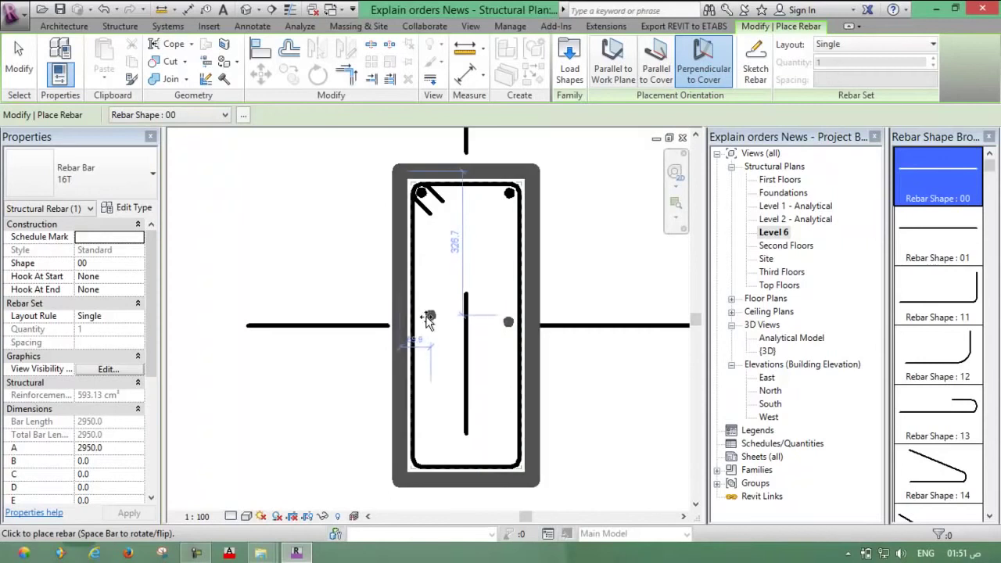
left_click(421, 329)
key("Escape")
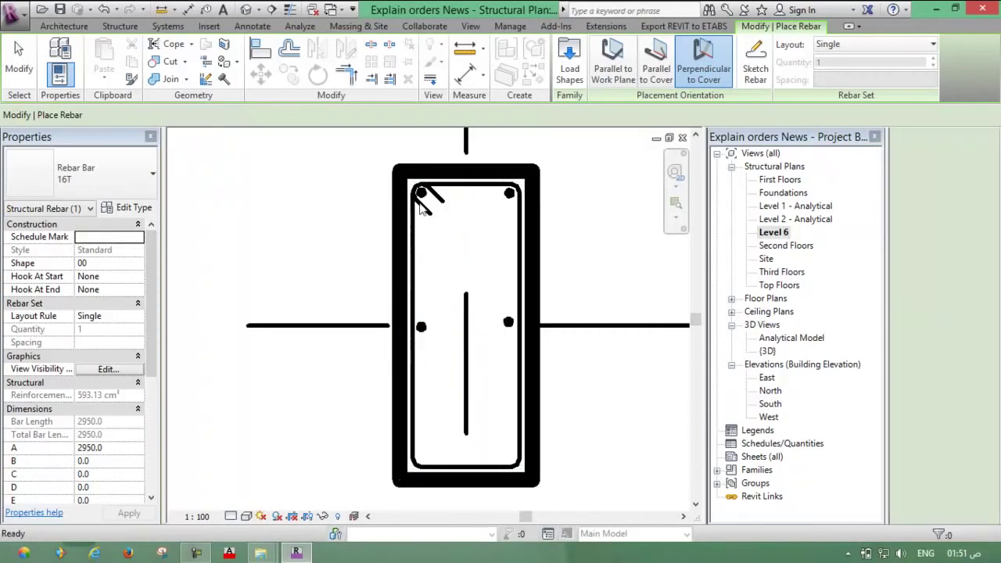
key("Escape")
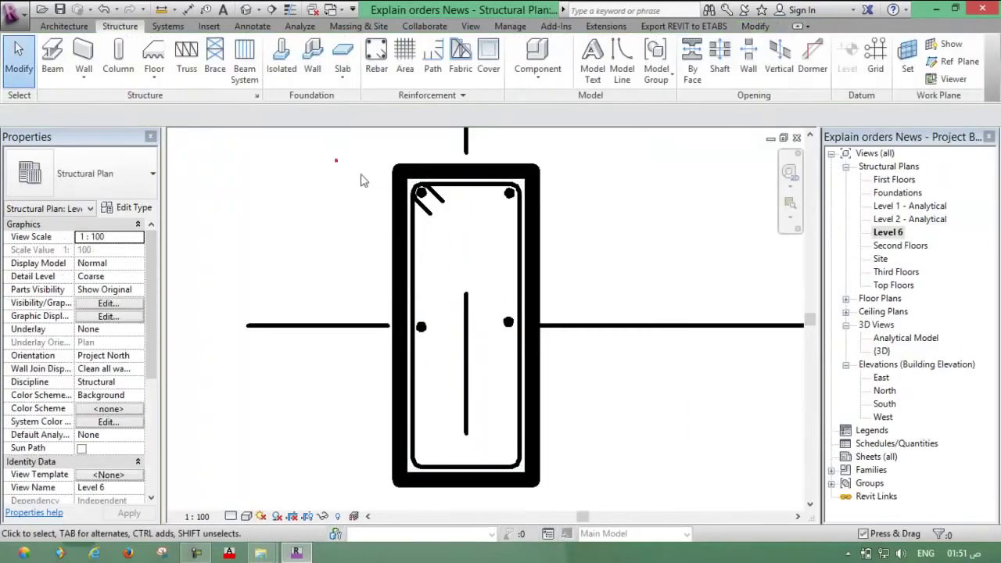
Step: Mirror-copy the two top corner bars to the bottom corners across the mid-bar axis
left_click_drag(336, 161, 614, 237)
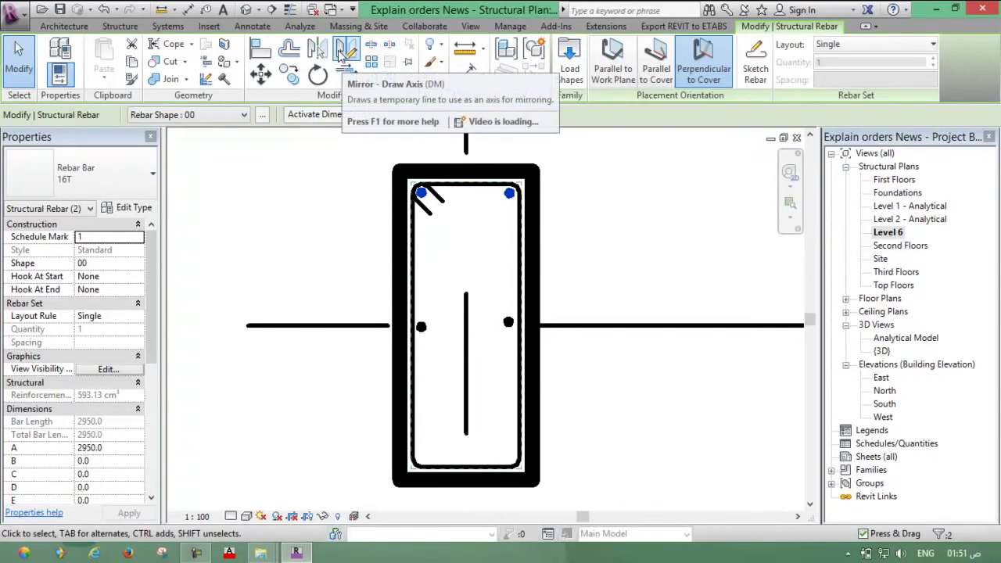
left_click(341, 52)
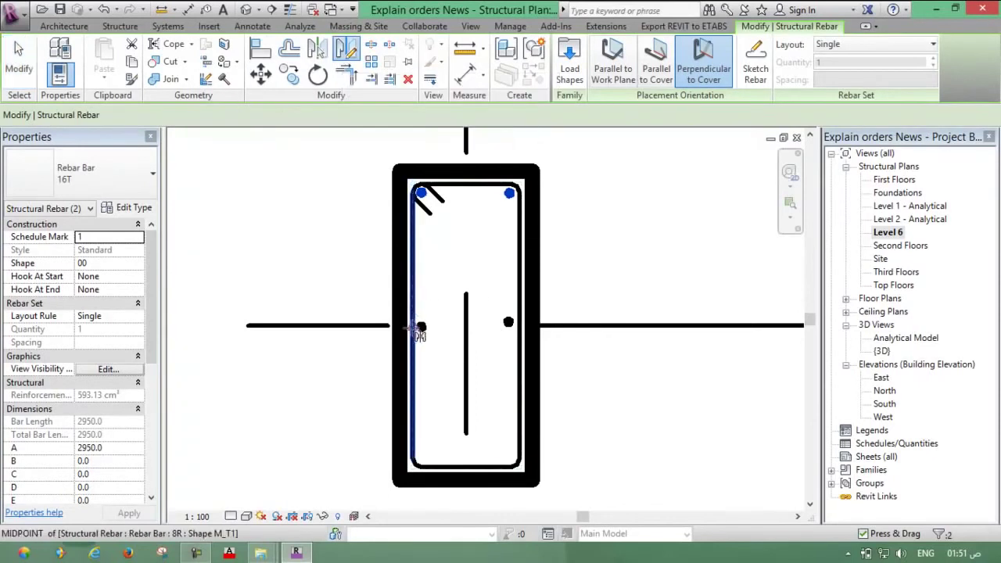
left_click(412, 327)
left_click(549, 328)
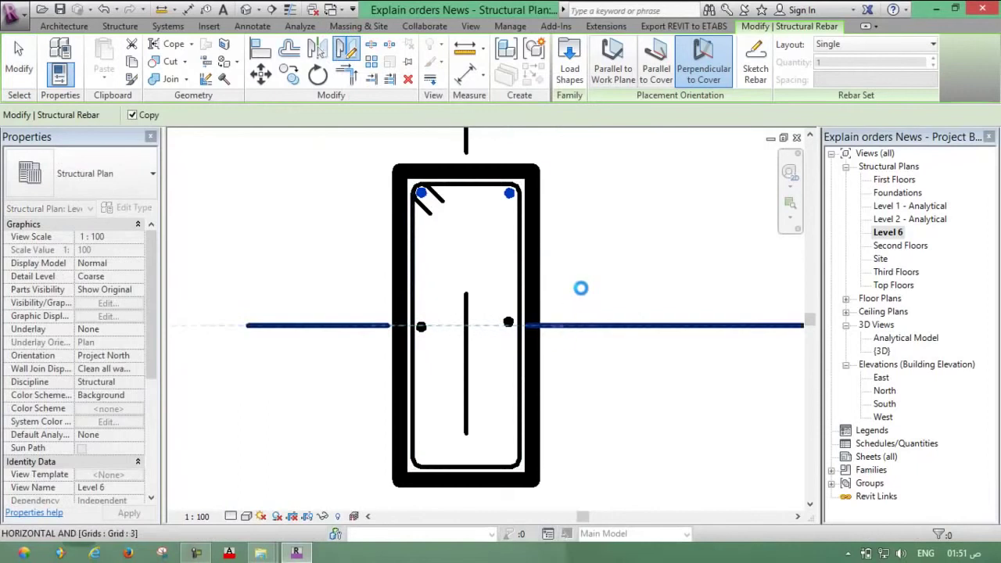
left_click(582, 294)
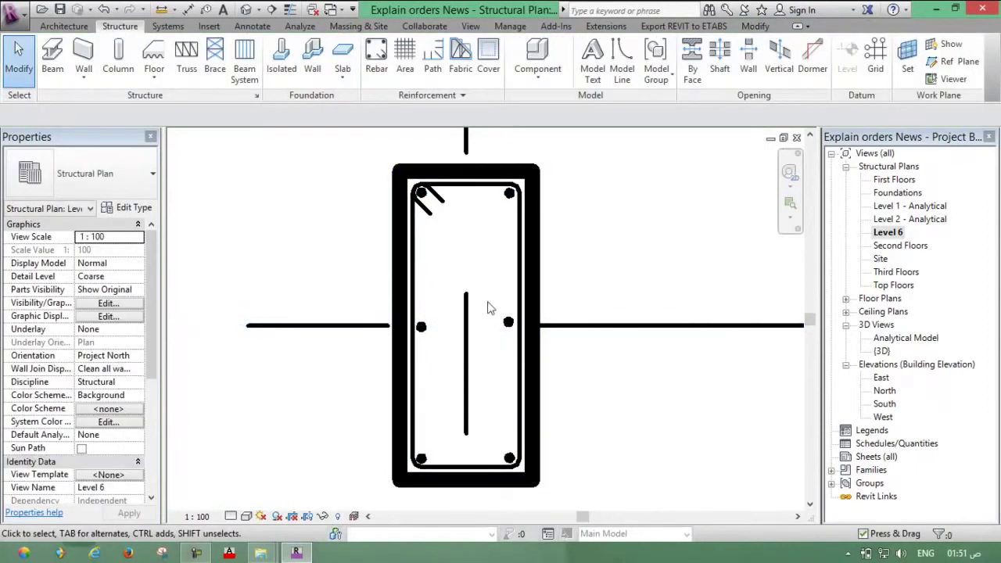
Step: Move the right middle 16T bar down with MV so it aligns with the left middle bar
left_click(508, 321)
key("m")
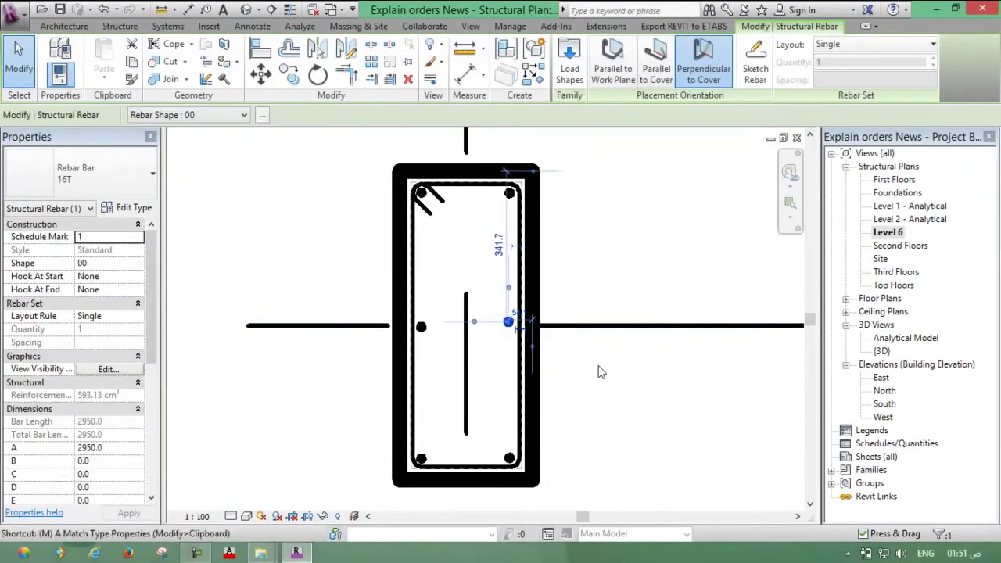
key("v")
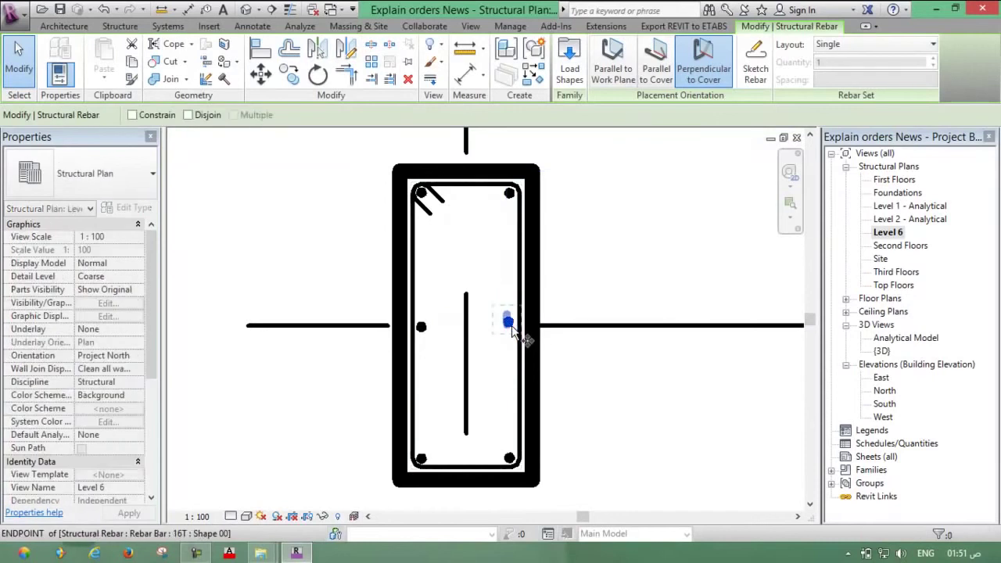
scroll(508, 322, "up", 2)
left_click(510, 320)
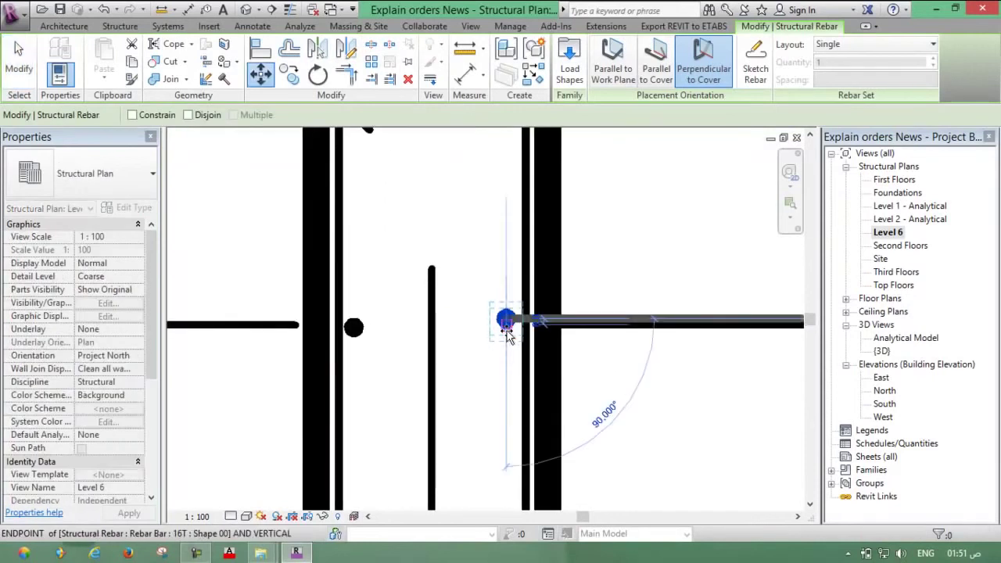
left_click(509, 336)
key("Escape")
Step: Recentre the plan on the column, select the concrete column, then clear the selection
scroll(496, 232, "down", 3)
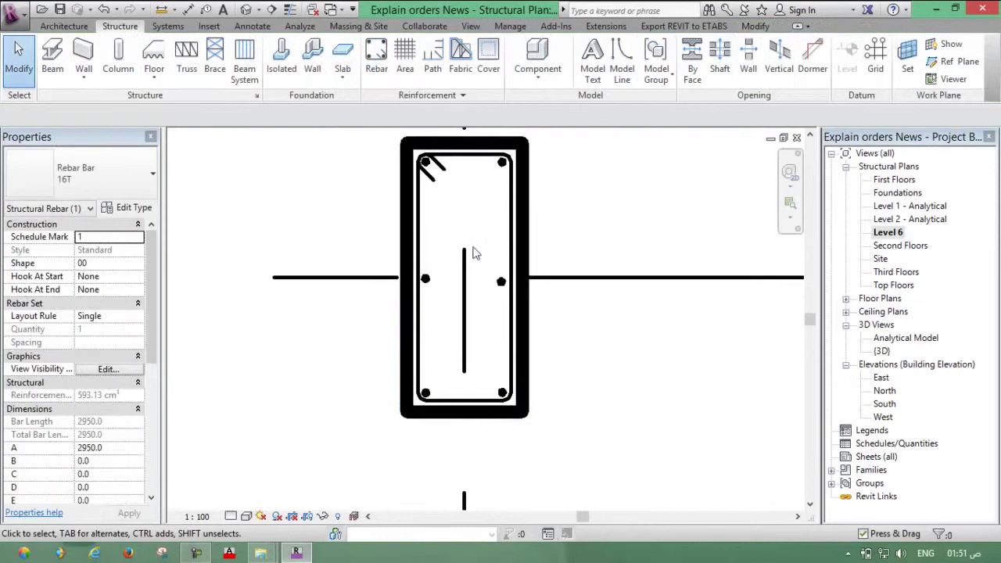
middle_click_drag(471, 237, 447, 246)
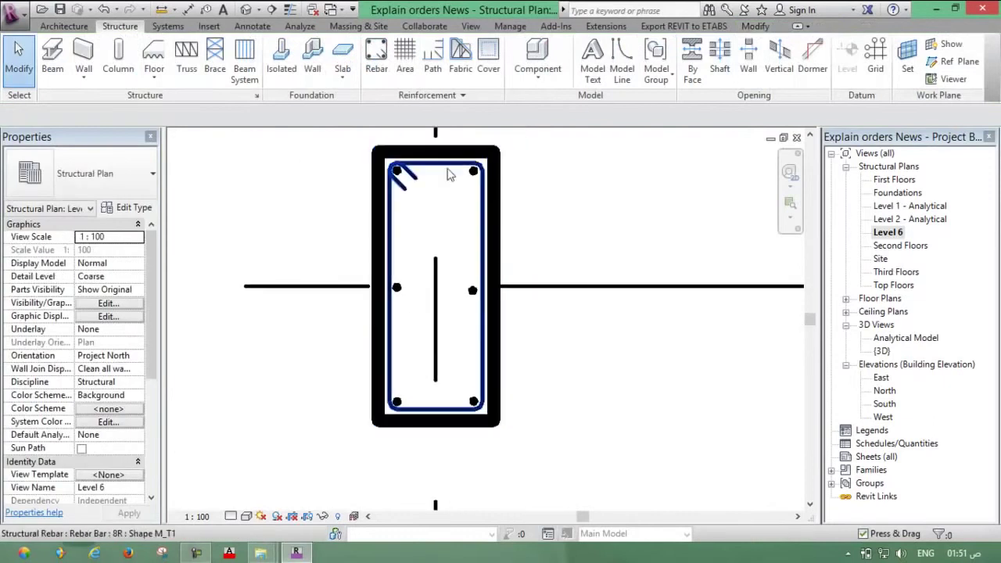
left_click(468, 306)
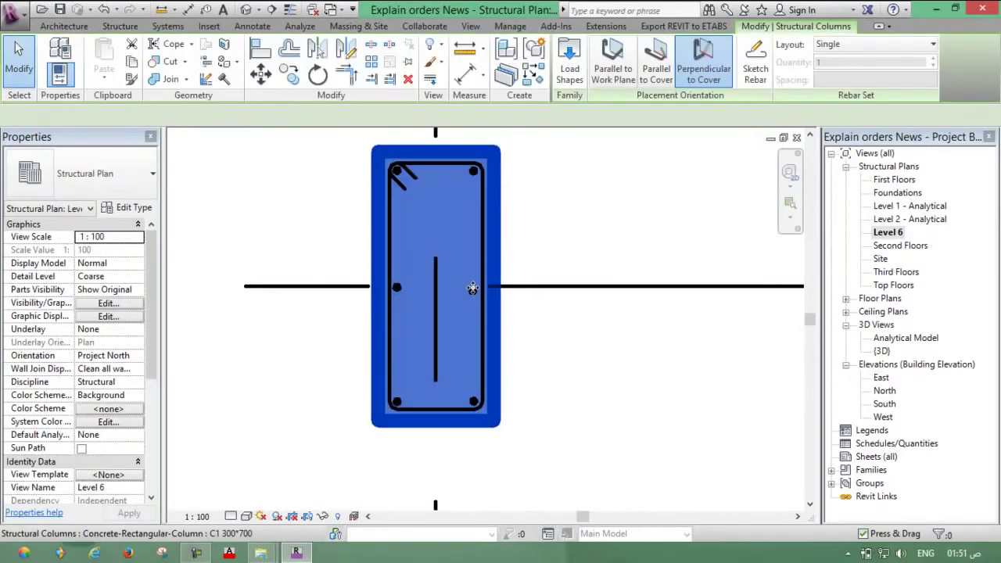
key("Escape")
scroll(415, 243, "down", 2)
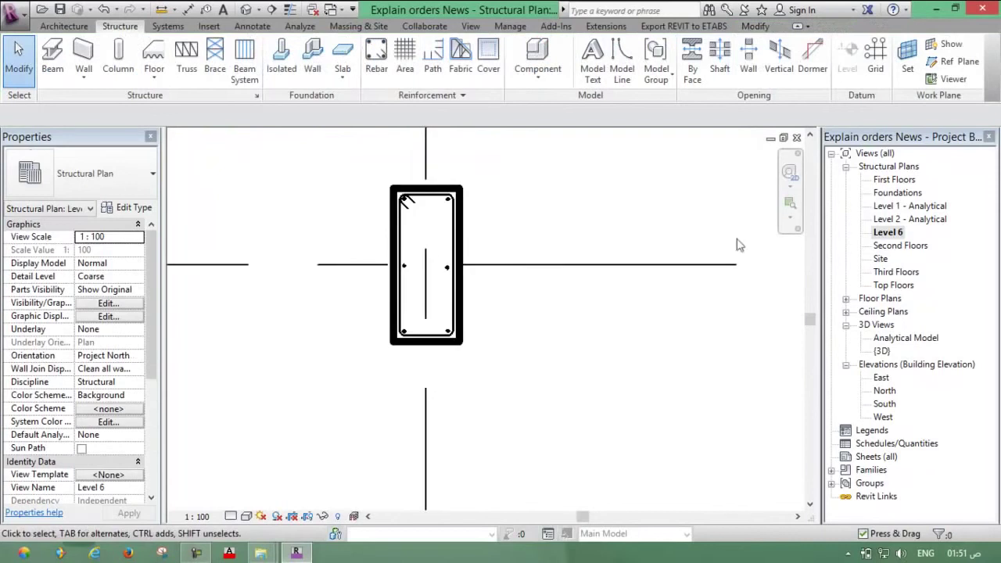
Step: Open the {3D} view in Wireframe and zoom in on the column's 16T bars and 8R tie
double_click(882, 351)
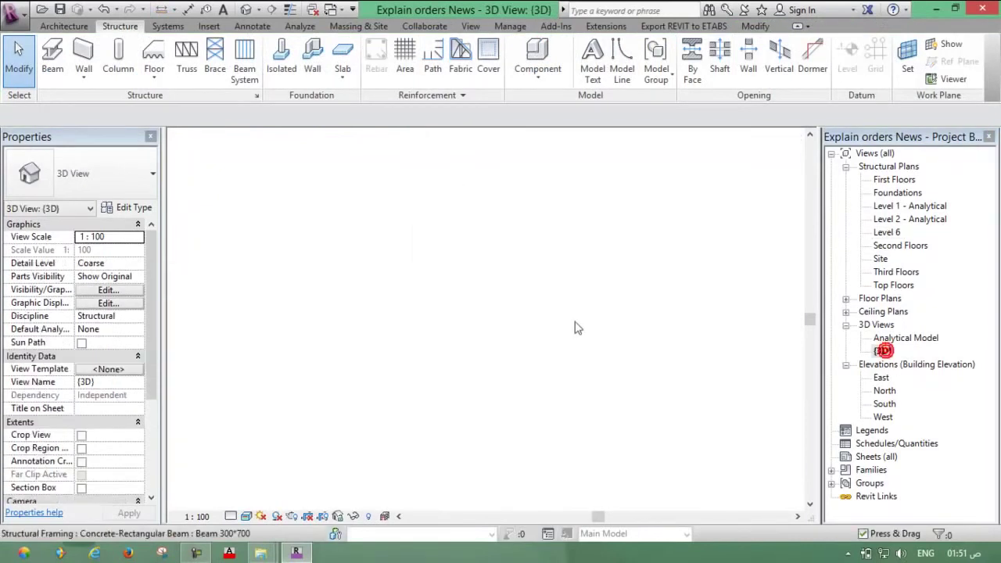
left_click(246, 517)
left_click(283, 426)
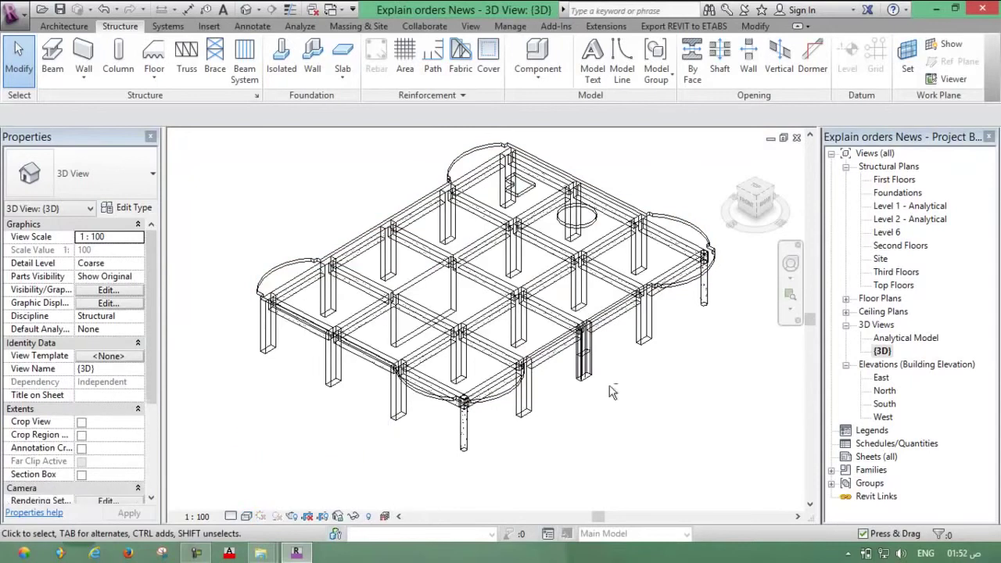
mouse_move(609, 385)
middle_mouse_down("shift")
mouse_move(568, 370)
mouse_move(507, 250)
middle_mouse_up("shift")
scroll(568, 371, "up", 5)
scroll(568, 370, "up", 2)
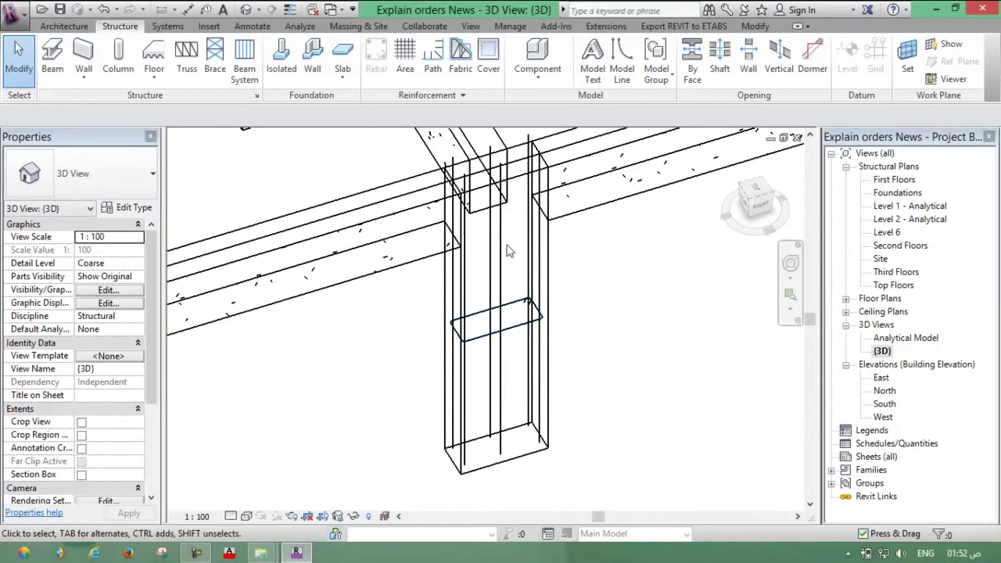
scroll(507, 352, "up", 1)
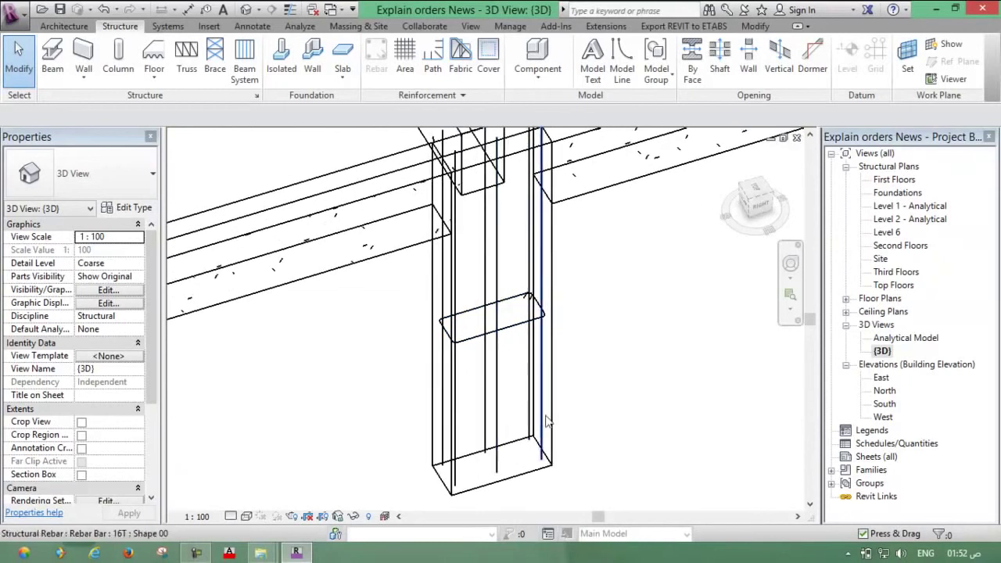
Step: Select the column's 8R tie and review its Single layout rule in Properties
left_click(524, 332)
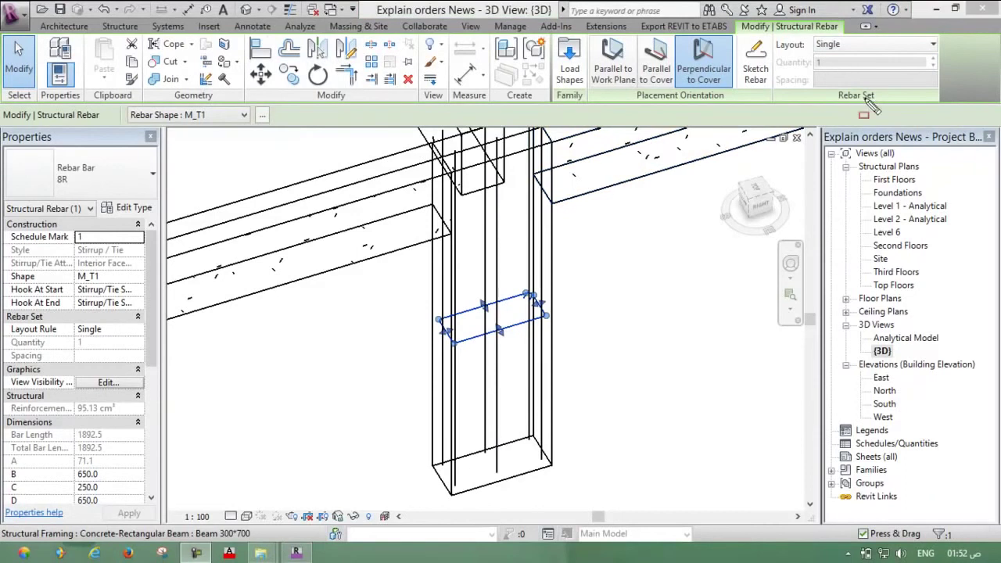
left_click_drag(775, 34, 937, 97)
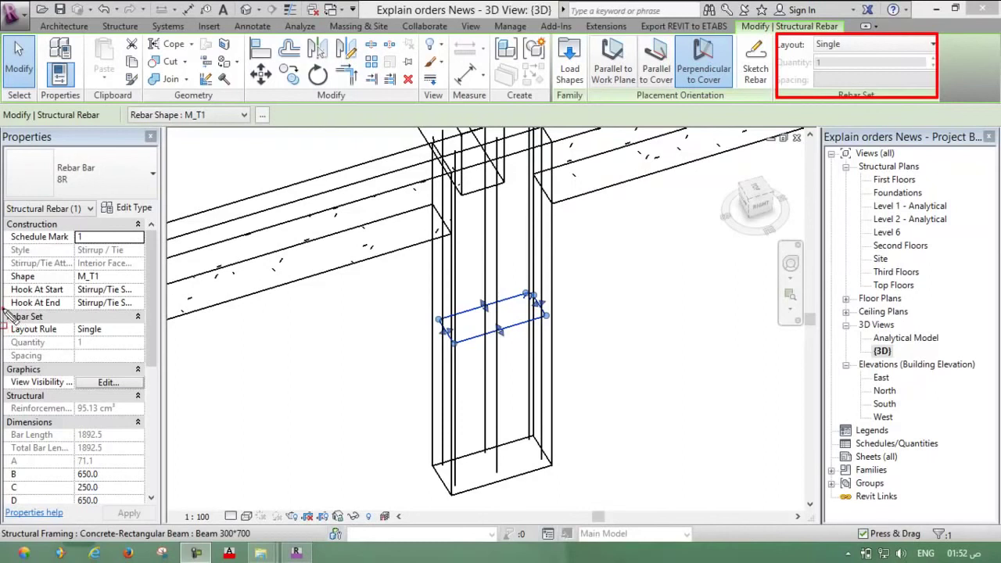
left_click_drag(3, 311, 100, 346)
key("Escape")
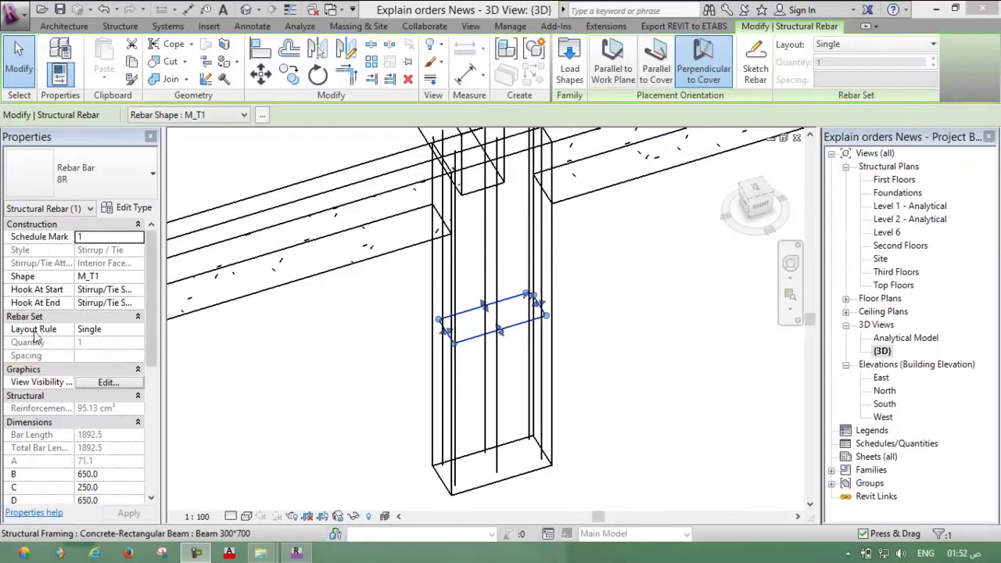
Step: Set the tie's layout rule to Maximum Spacing at 150 mm, giving 20 ties
left_click(138, 332)
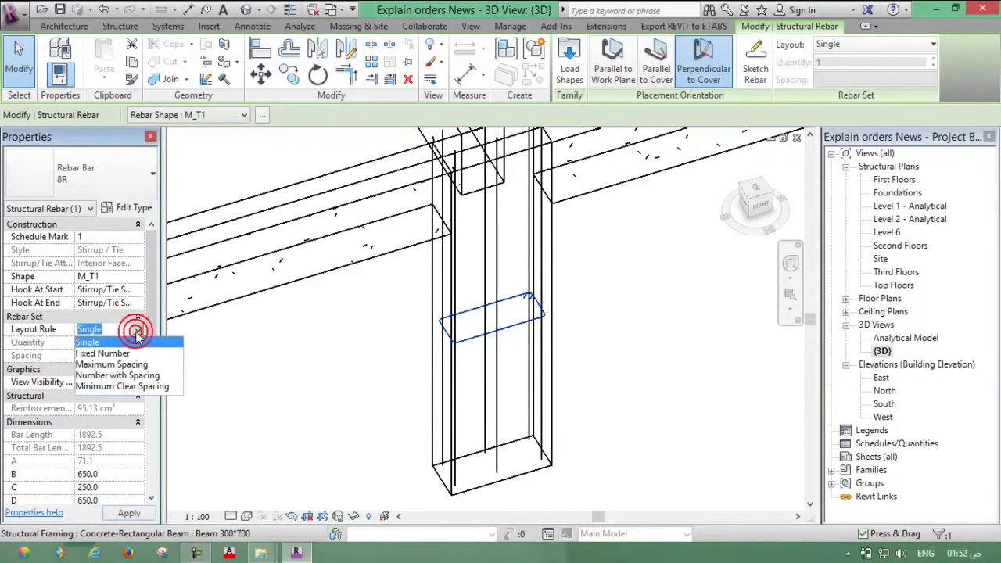
left_click(123, 356)
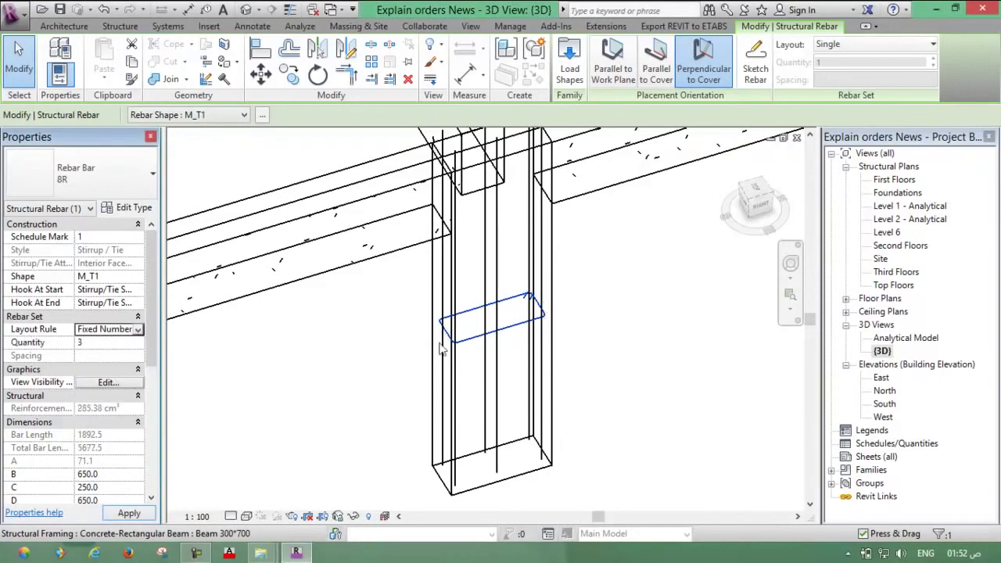
left_click(136, 333)
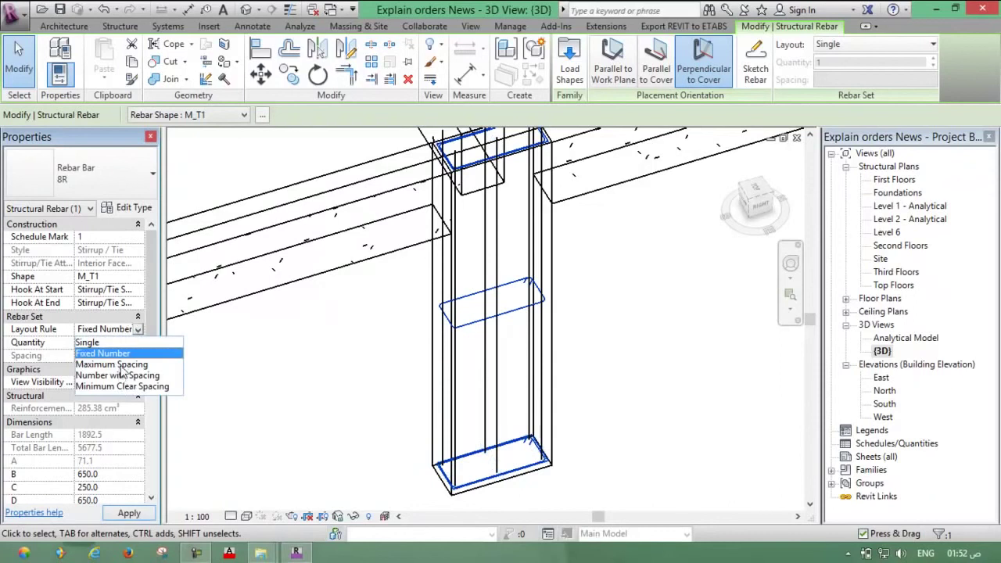
left_click(121, 364)
left_click(118, 356)
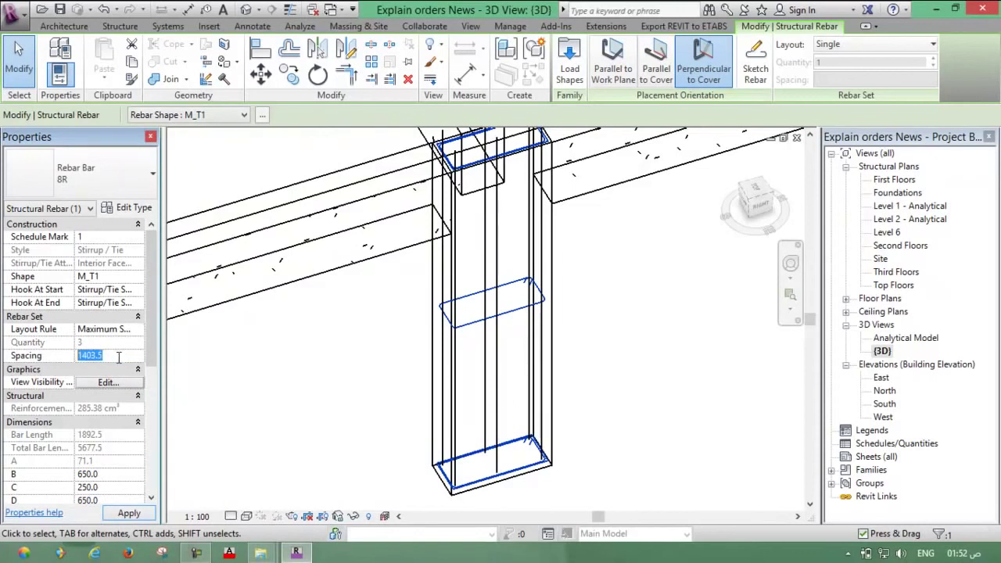
type("150")
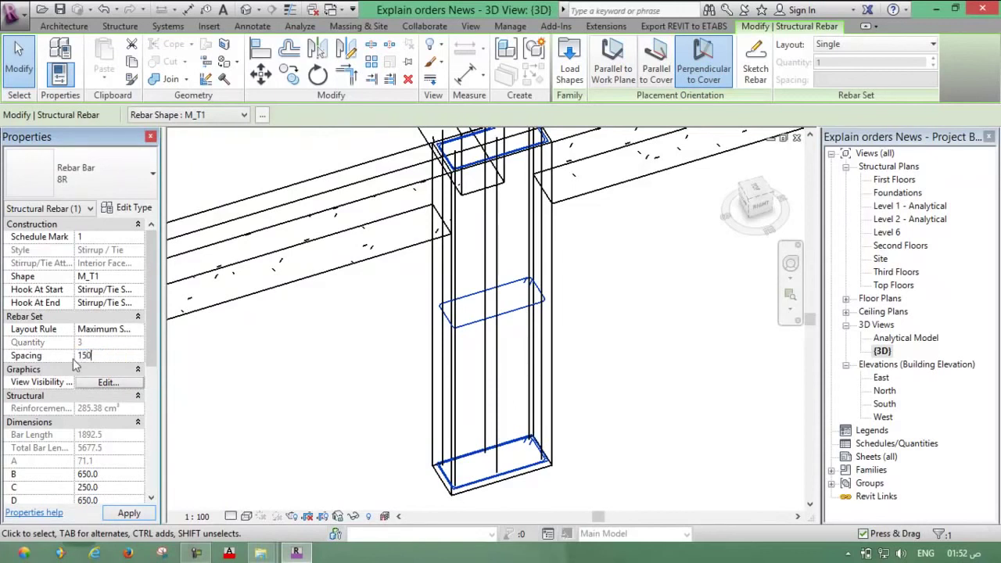
key("Return")
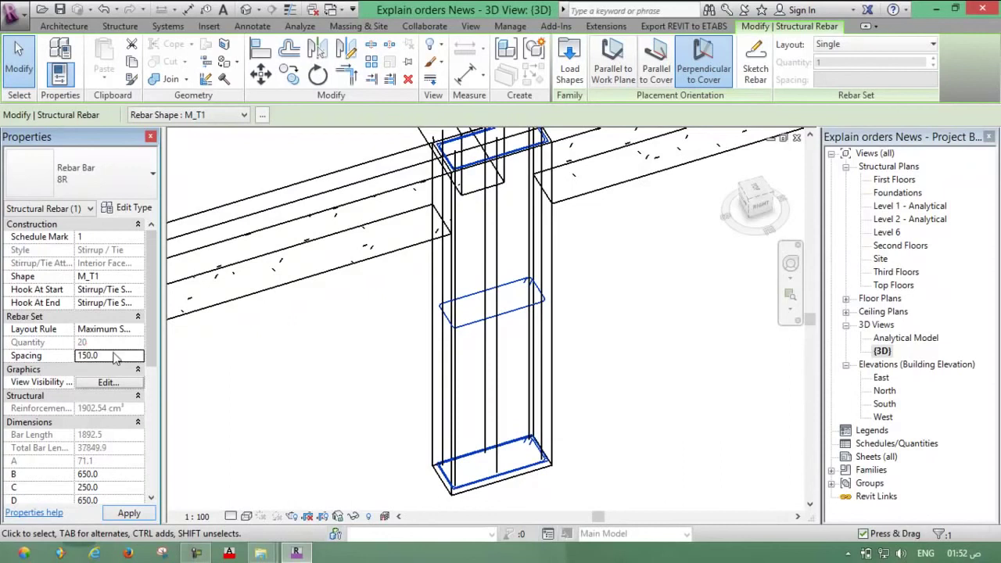
key("Escape")
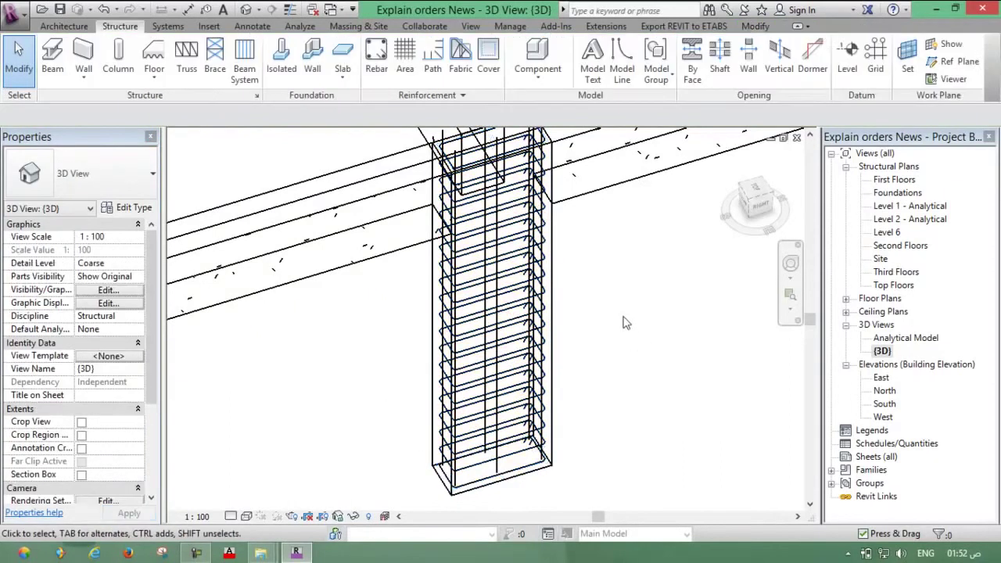
Step: Orbit the wireframe 3D view to the column's rebar cage, leaving nothing selected
mouse_move(632, 316)
middle_mouse_down("shift")
mouse_move(654, 305)
mouse_move(625, 337)
middle_mouse_up("shift")
scroll(654, 306, "down", 2)
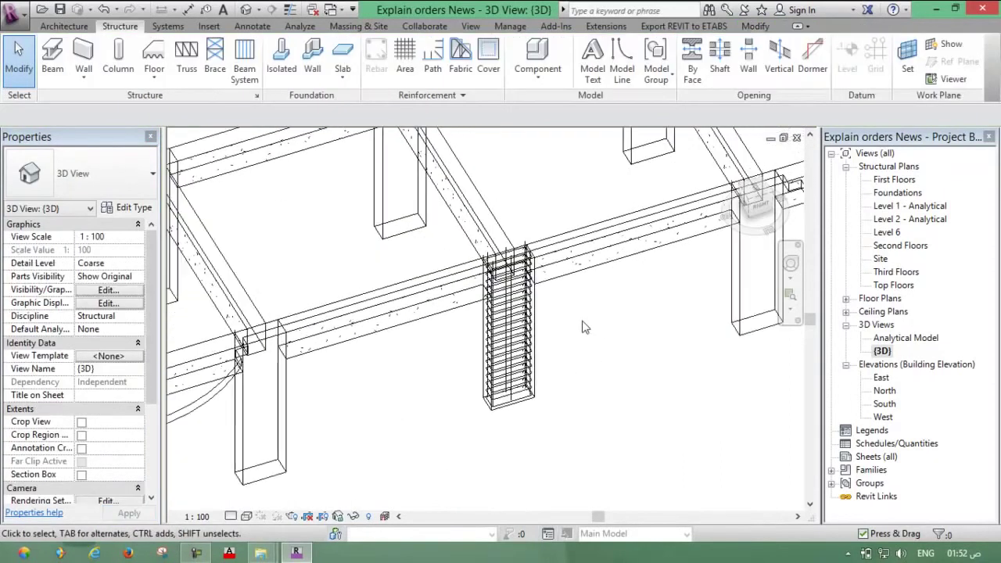
left_click(246, 516)
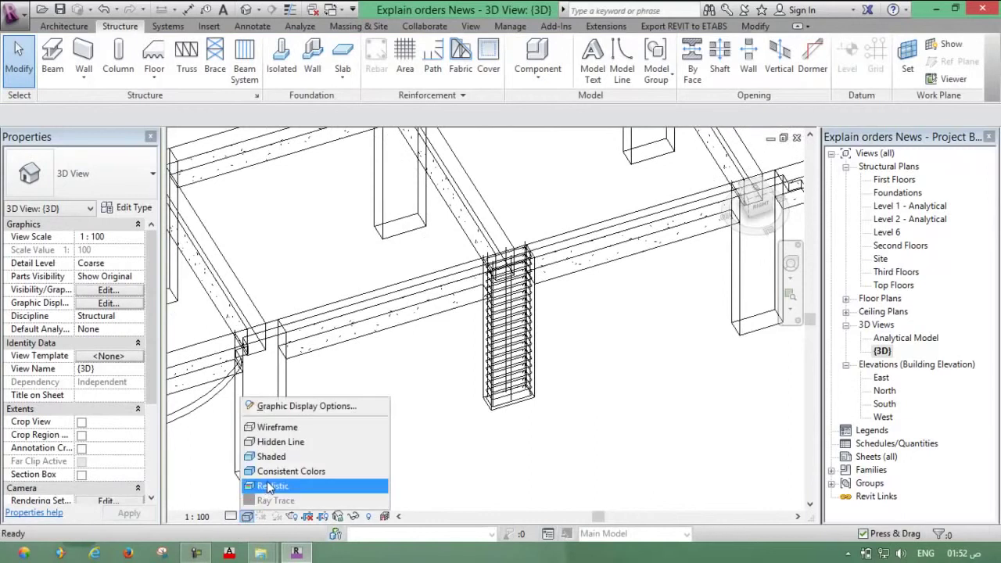
left_click(428, 428)
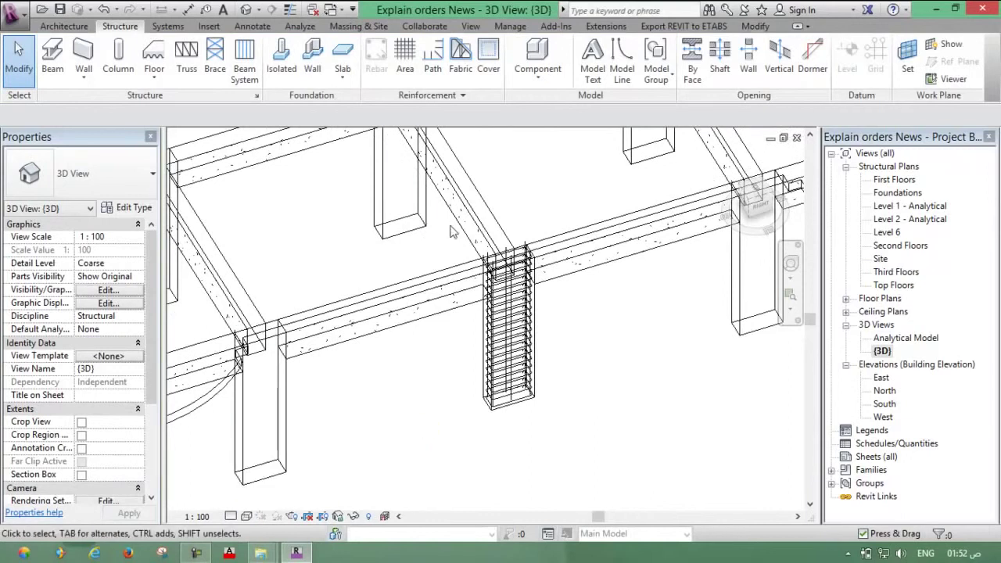
left_click_drag(448, 233, 588, 436)
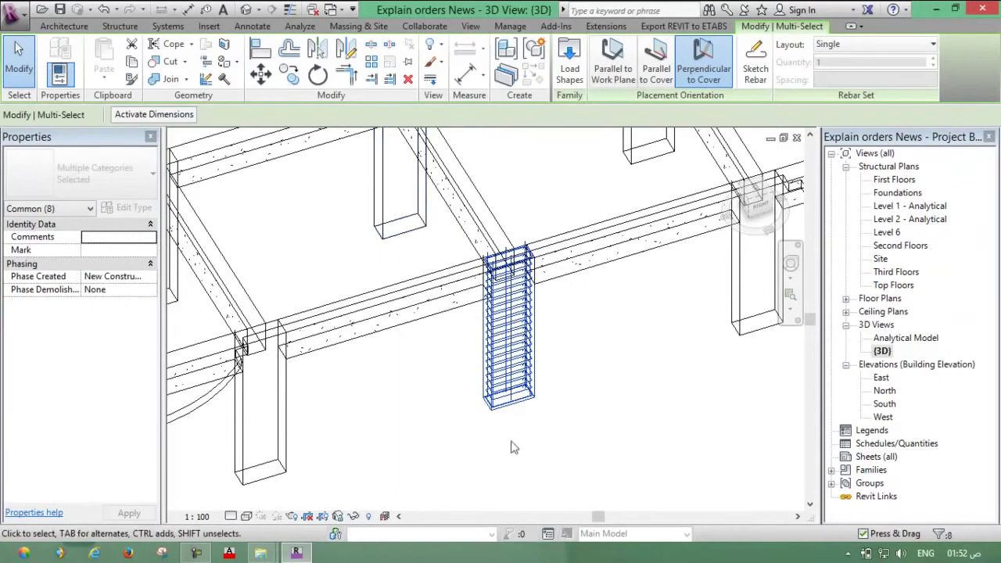
left_click(596, 432)
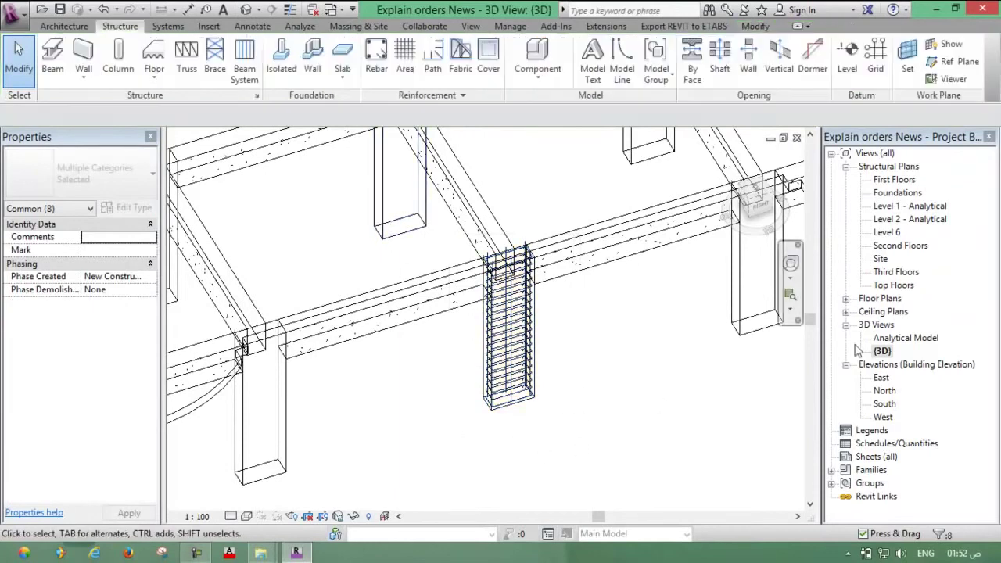
Step: From the Level 6 plan, set the column's rebar to View unobscured in the {3D} view
double_click(886, 233)
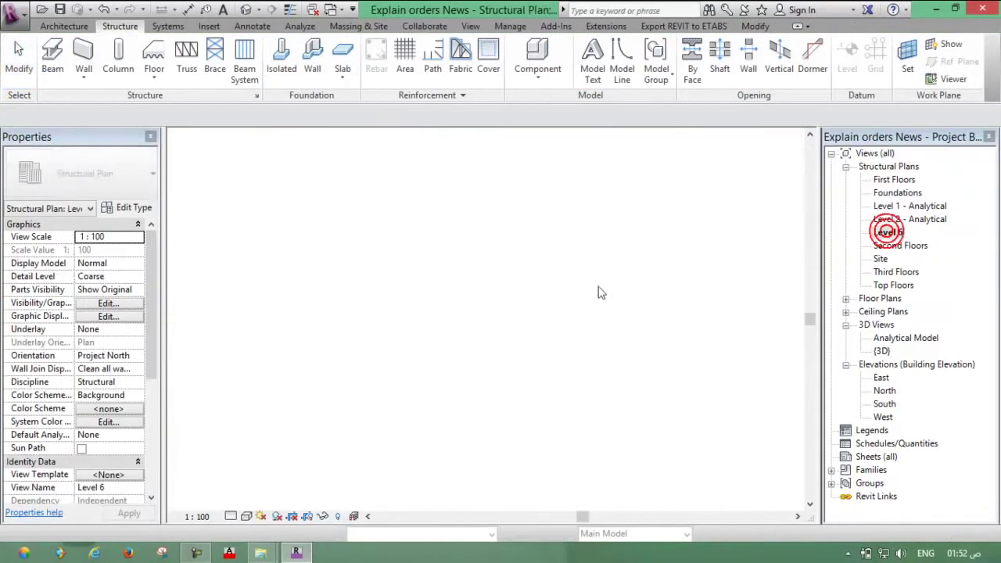
left_click_drag(362, 157, 460, 361)
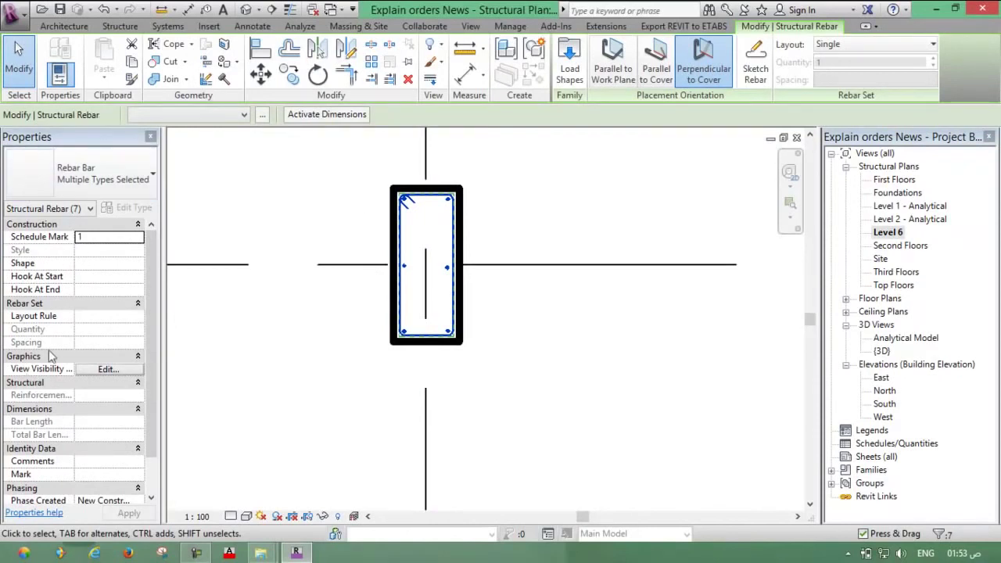
left_click(106, 370)
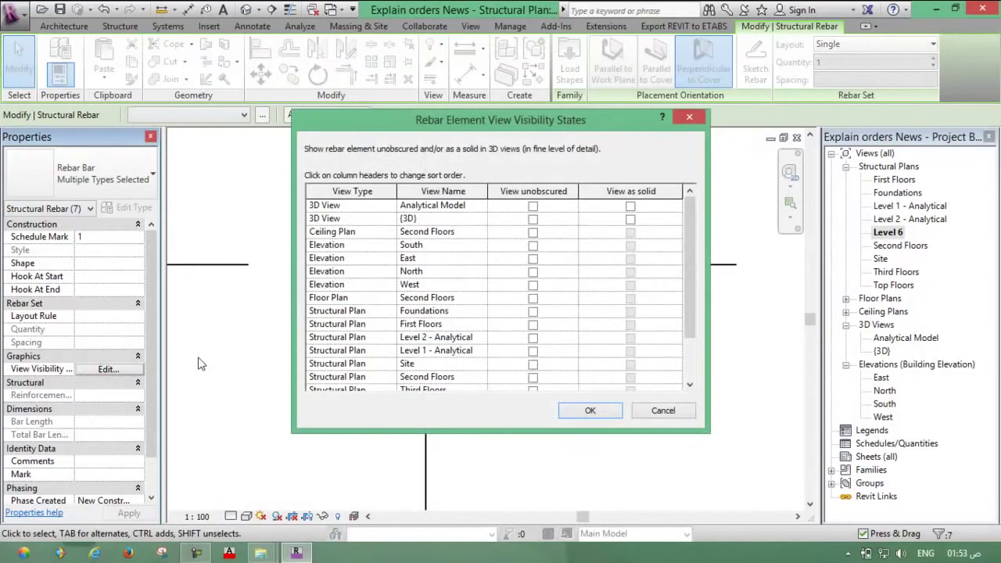
left_click(532, 220)
left_click(589, 411)
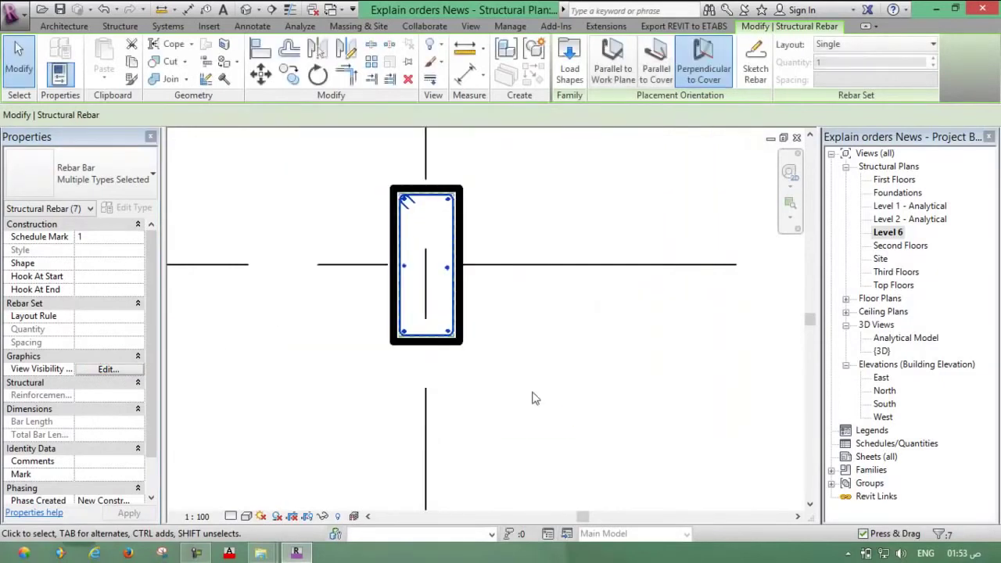
left_click(531, 391)
Step: Set the Level 6 plan and the {3D} view to Shaded, framing the column beneath the beam
left_click(245, 516)
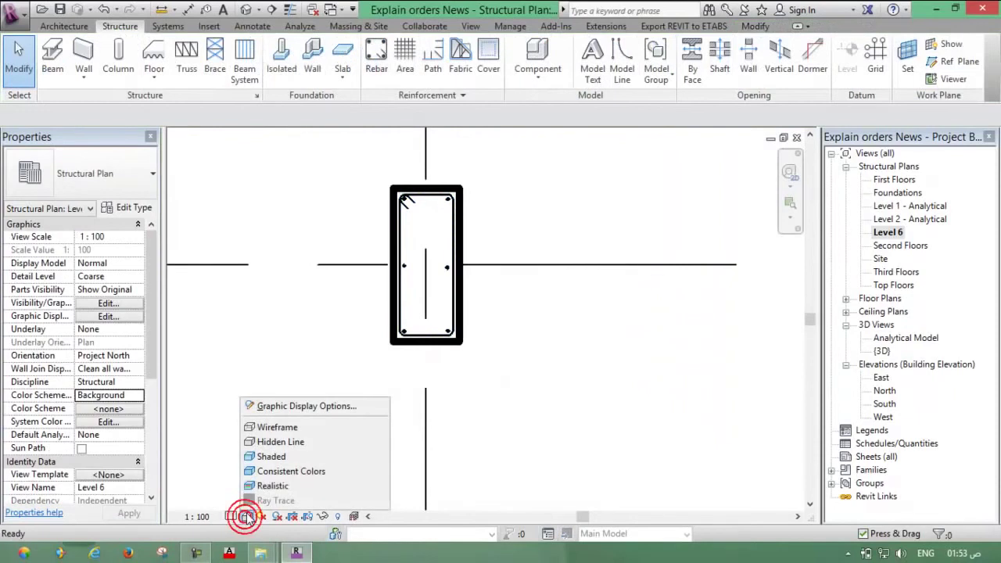
left_click(263, 481)
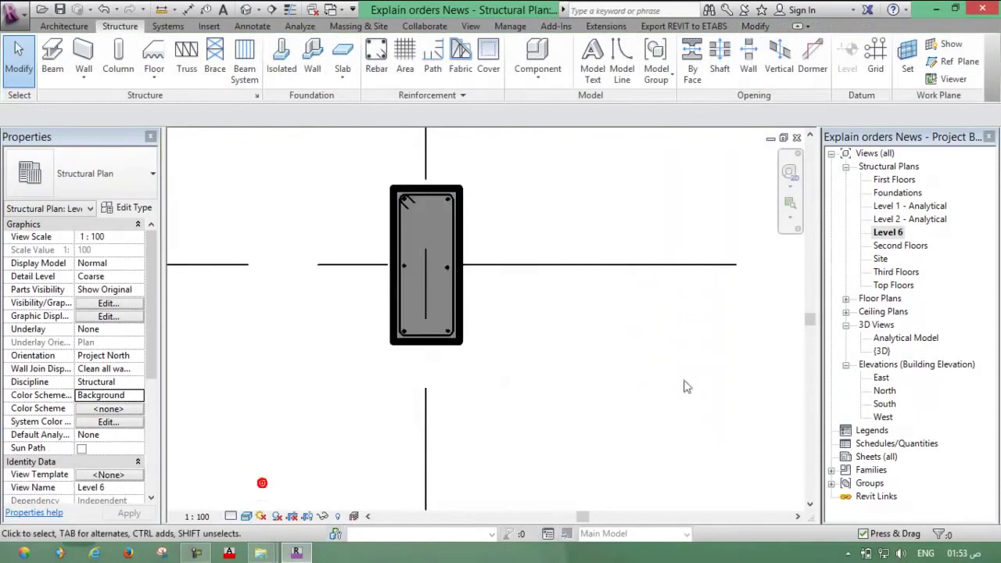
double_click(881, 351)
scroll(547, 338, "down", 5)
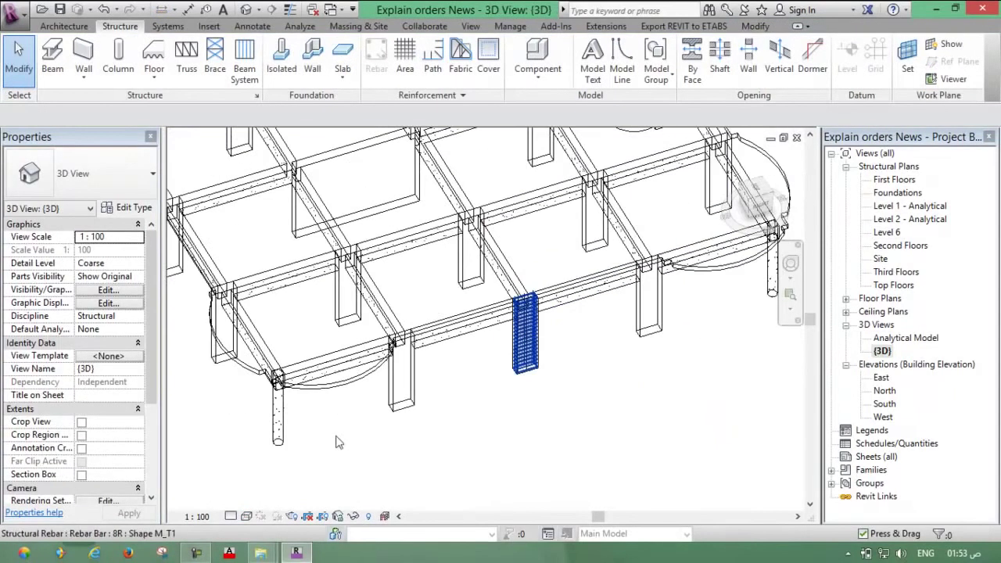
left_click(246, 516)
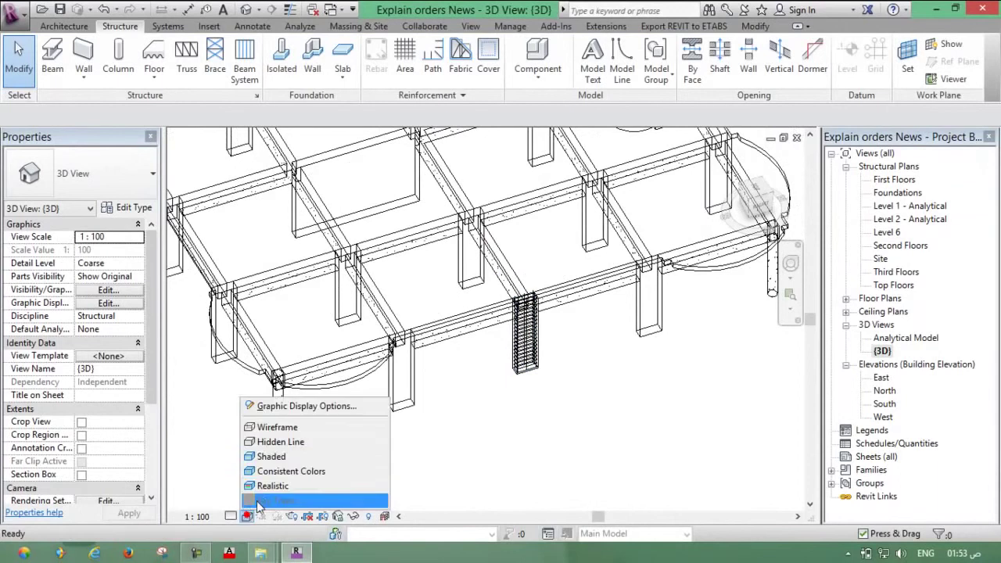
left_click(271, 456)
scroll(524, 336, "up", 3)
scroll(532, 335, "up", 3)
middle_click_drag(611, 383, 505, 358, "shift")
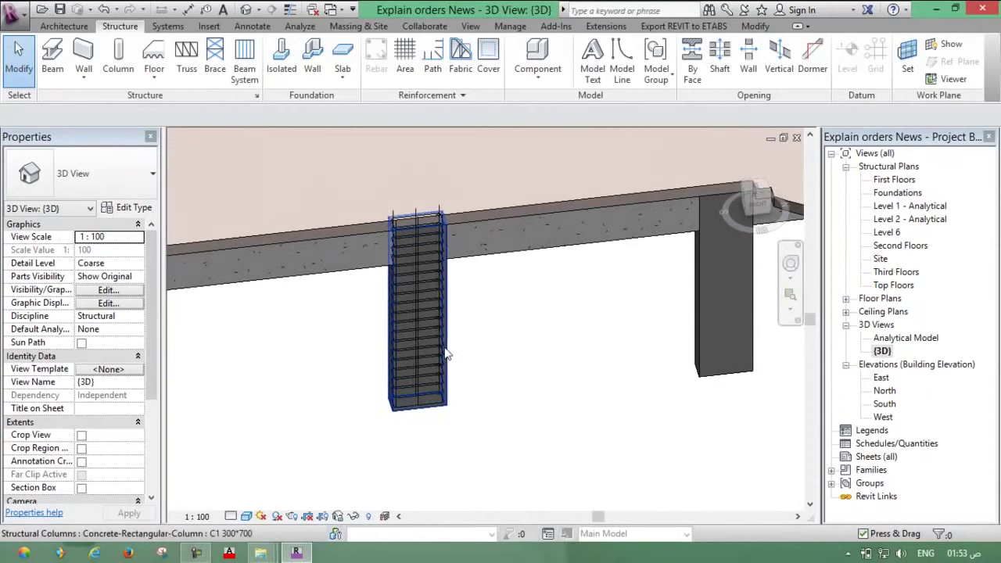
left_click(446, 346)
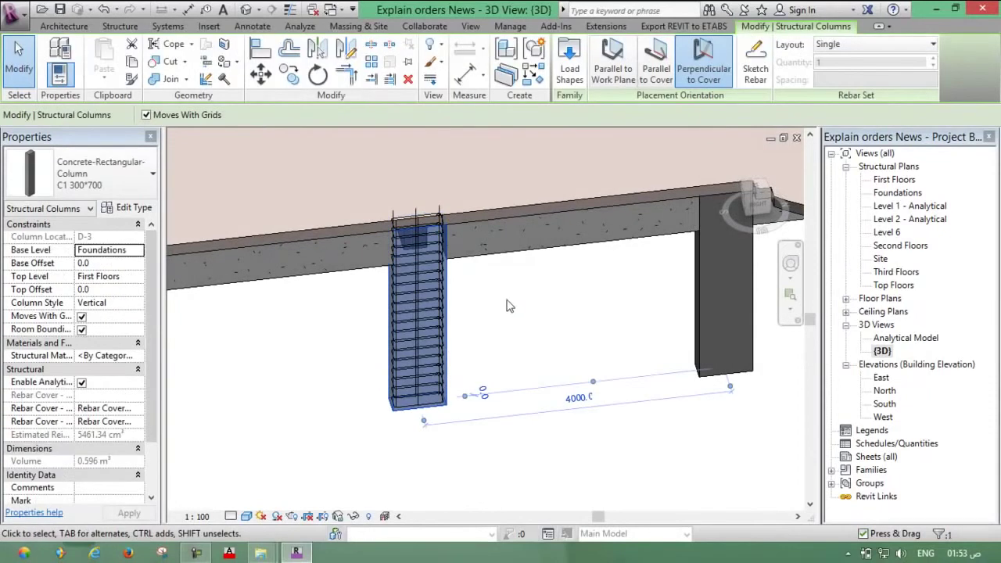
left_click(506, 305)
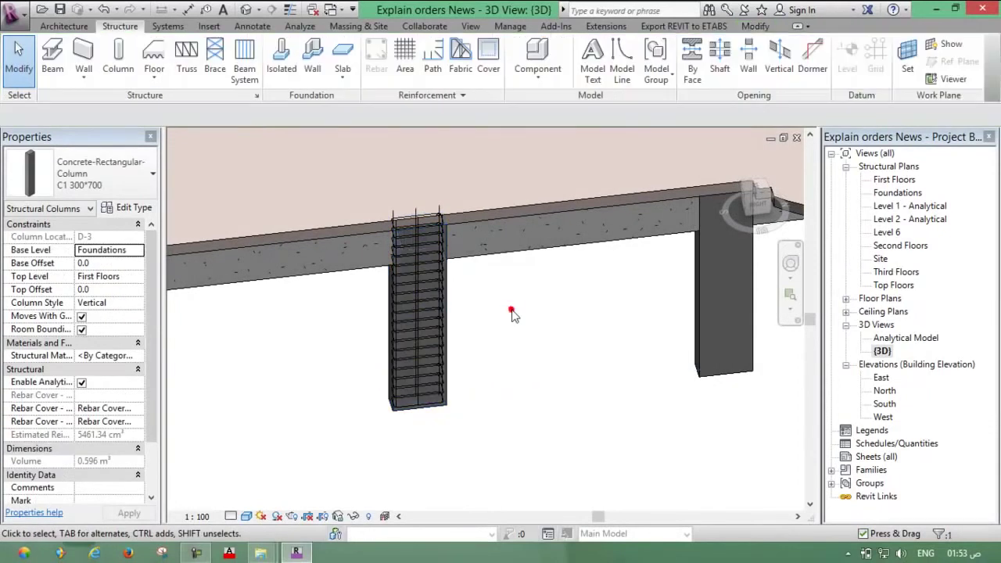
left_click(447, 339)
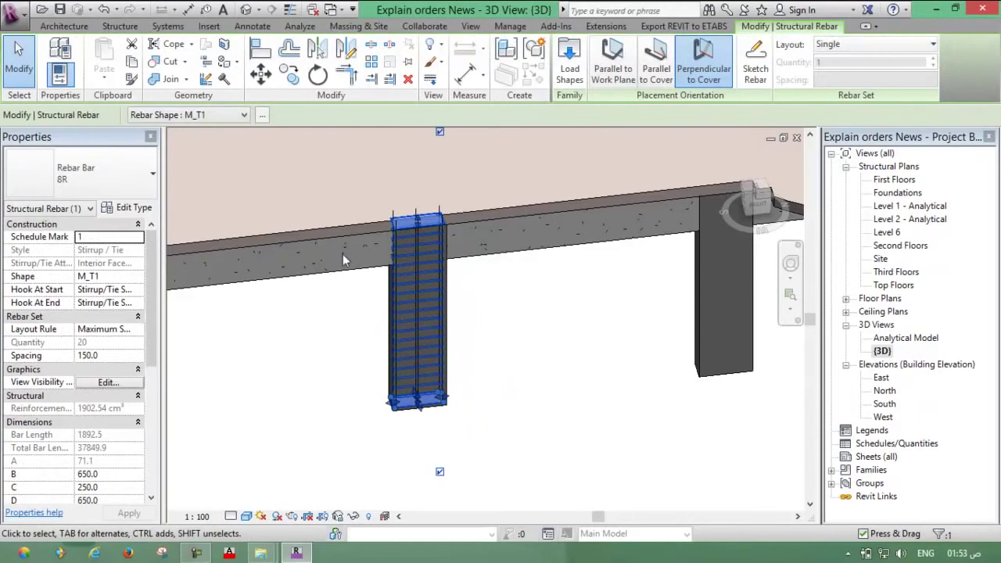
scroll(469, 235, "up", 2)
scroll(453, 208, "up", 3)
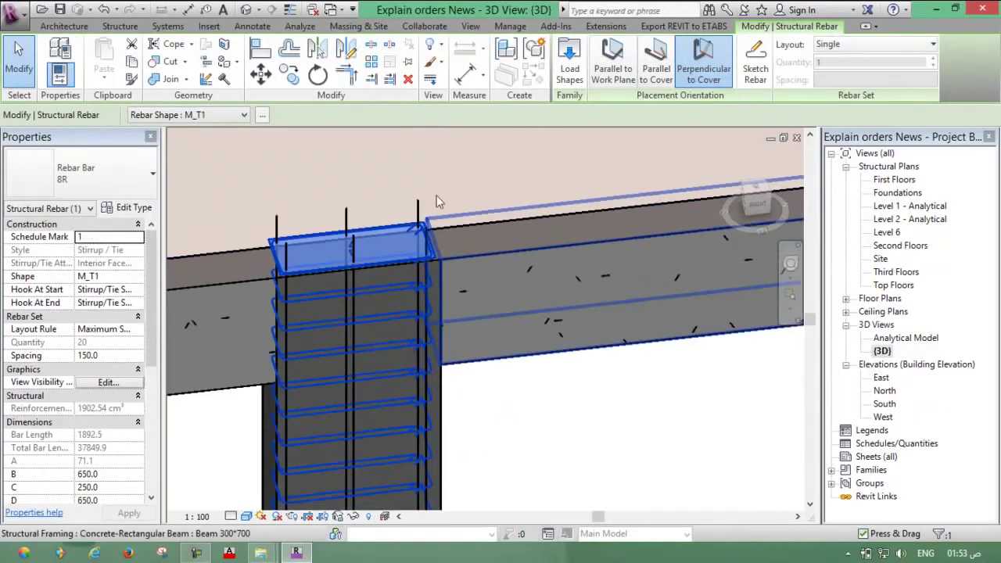
scroll(437, 196, "up", 2)
scroll(412, 211, "down", 3)
left_click(458, 181)
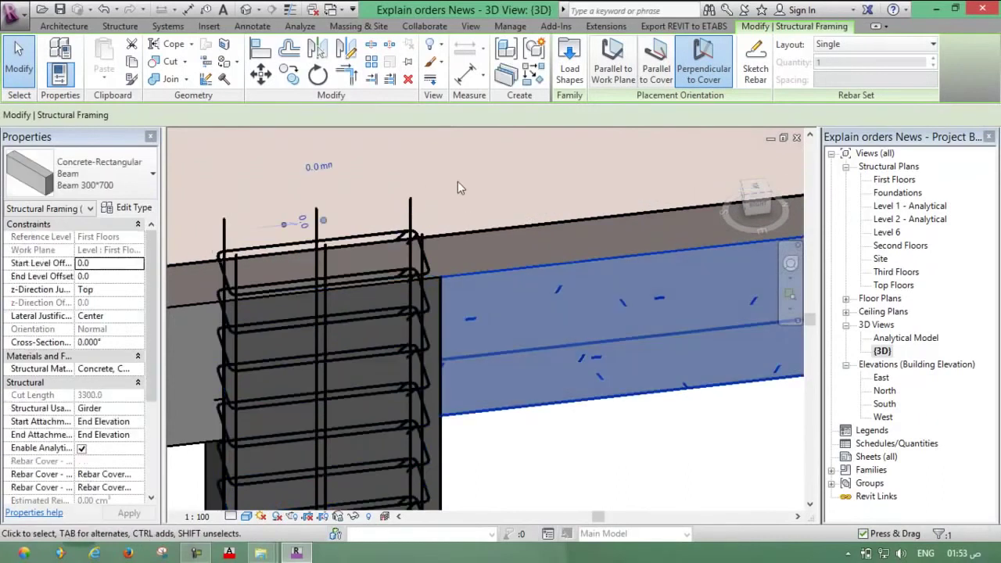
scroll(457, 182, "down", 3)
left_click(504, 276)
middle_click_drag(505, 276, 510, 330)
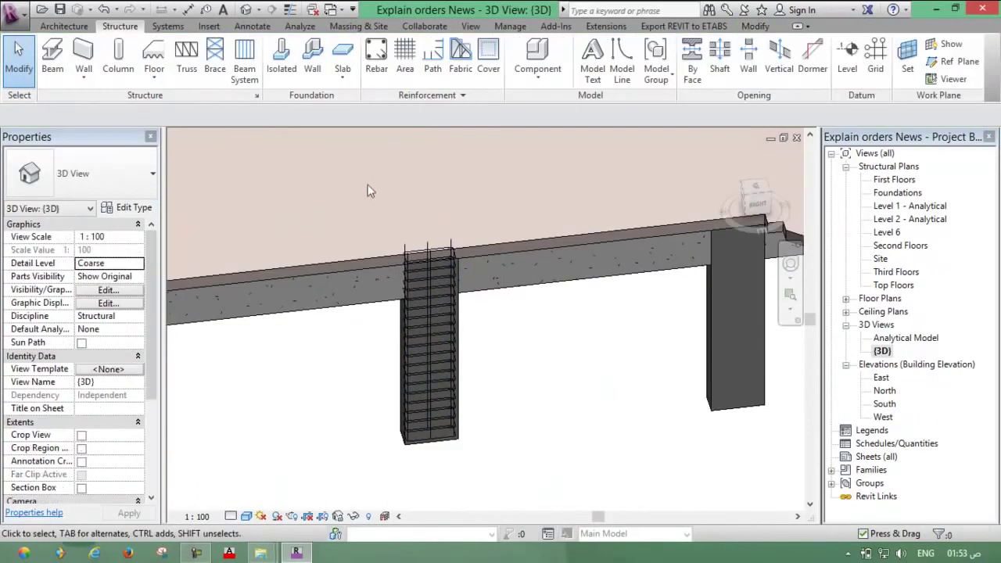
left_click_drag(365, 183, 512, 461)
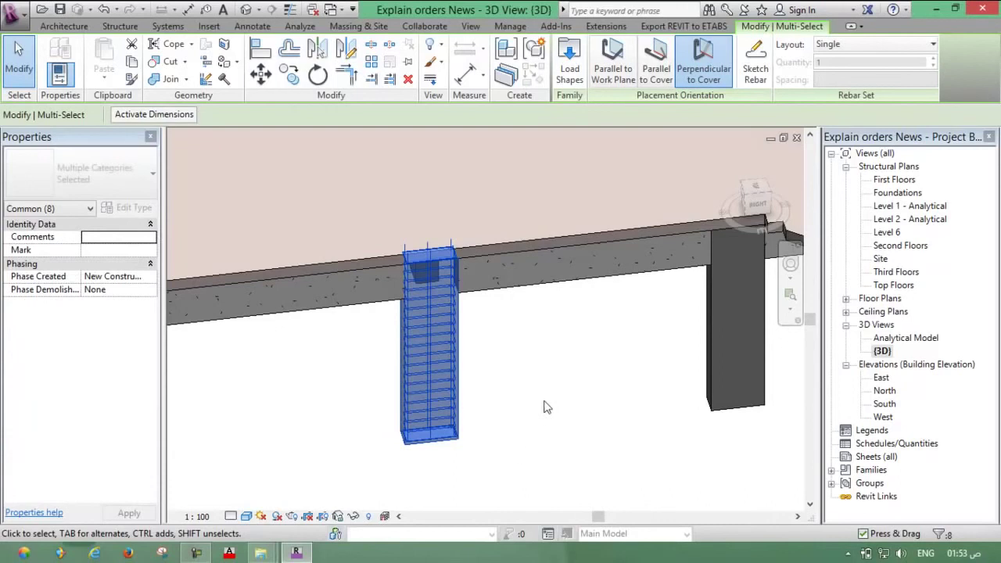
Step: Select the column tie set and widen the Properties palette to read its full settings
left_click(478, 389)
left_click(441, 284)
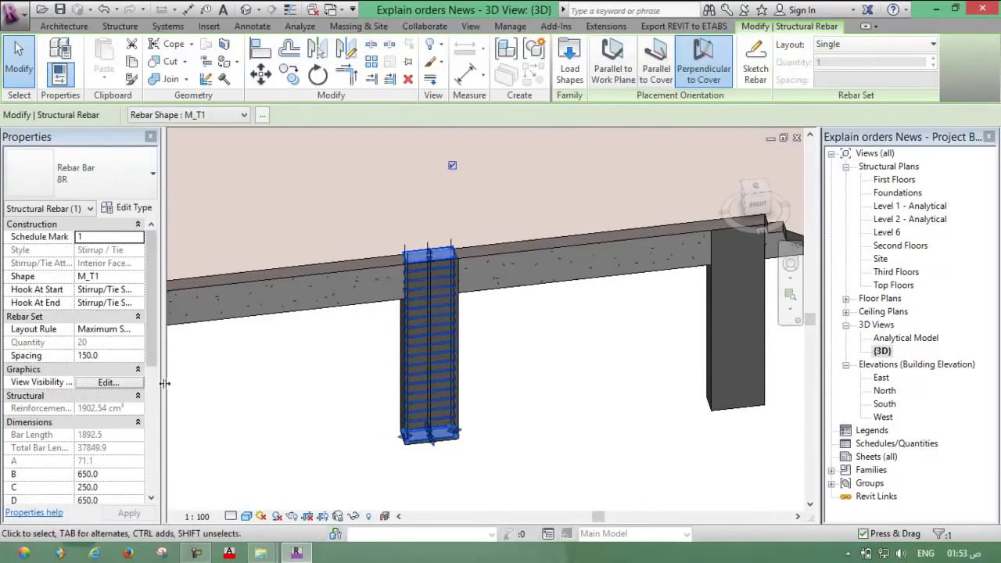
left_click_drag(165, 383, 219, 385)
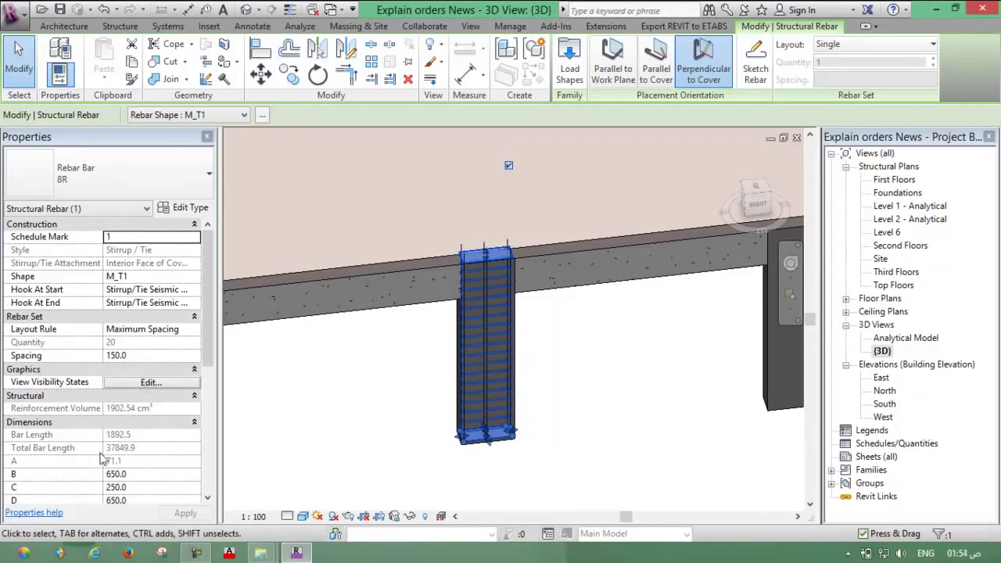
left_click(330, 402)
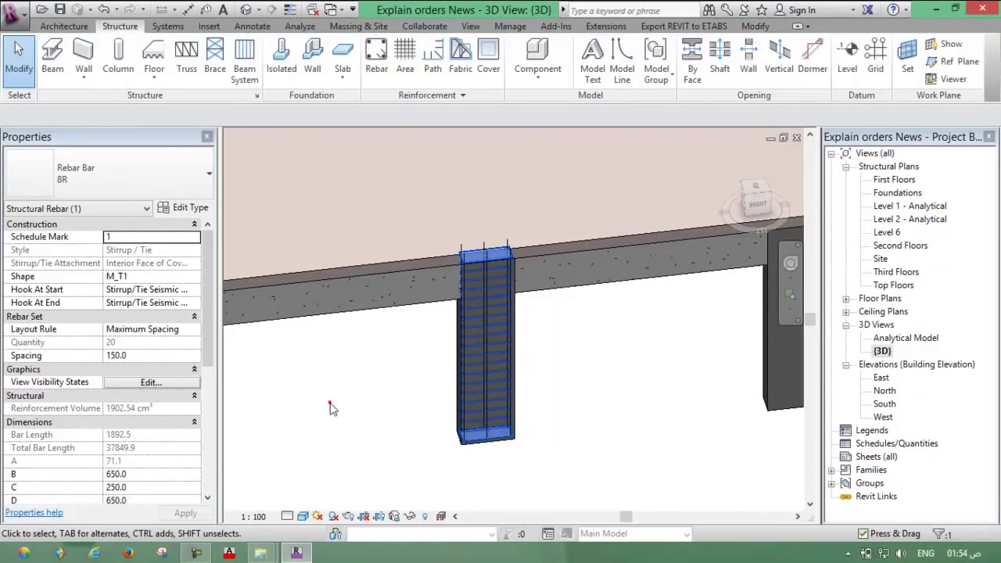
scroll(367, 389, "down", 4)
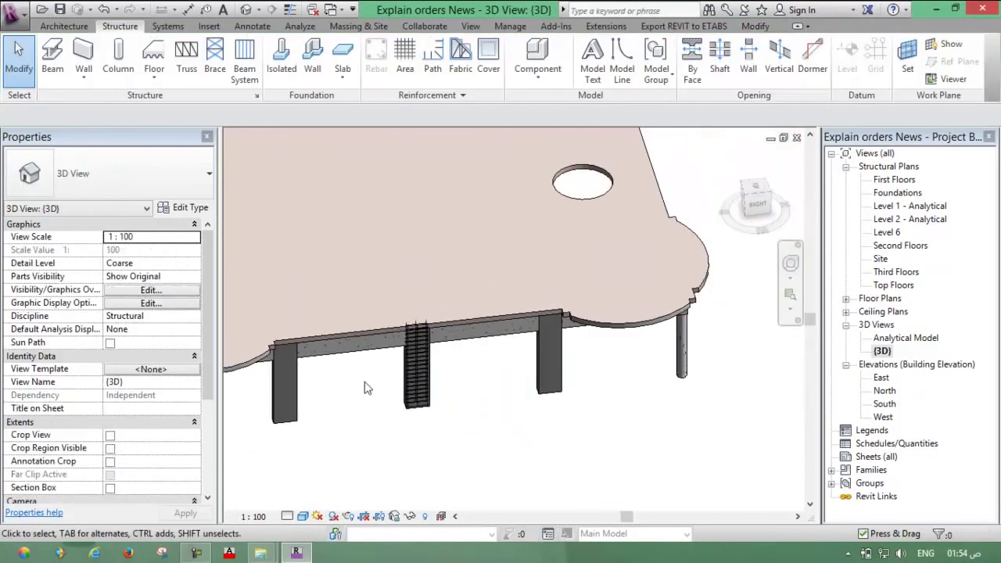
middle_click_drag(381, 393, 389, 401)
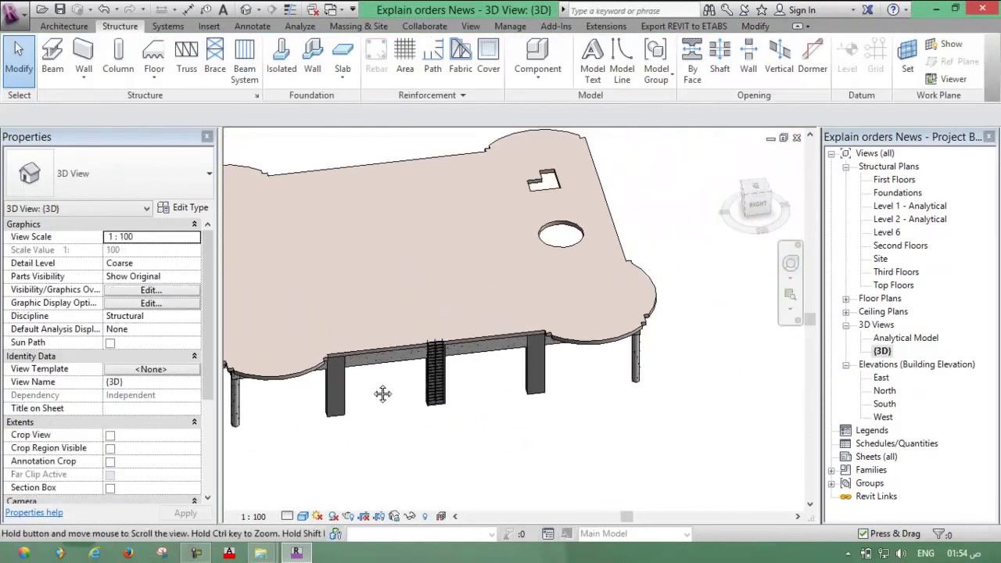
scroll(460, 387, "up", 3)
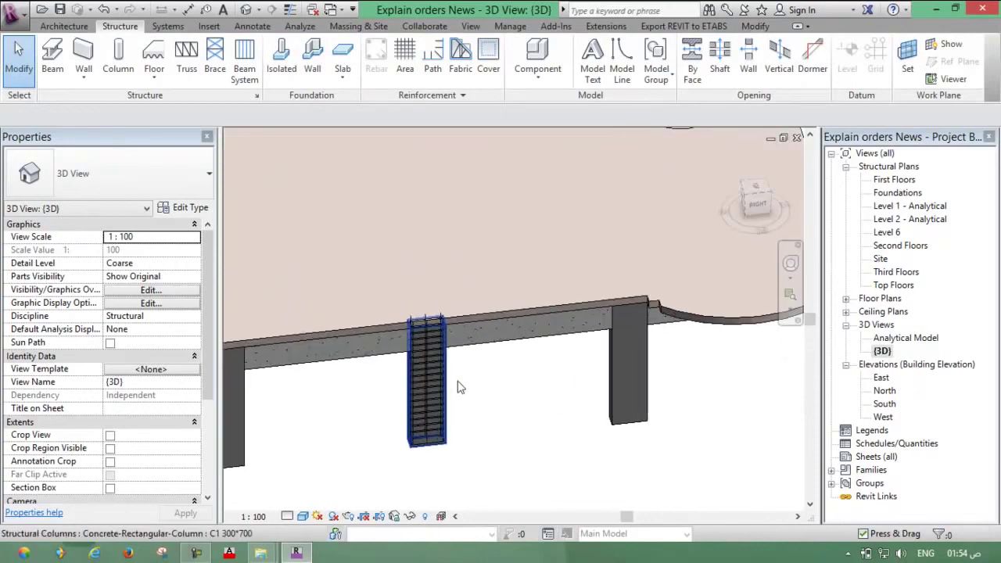